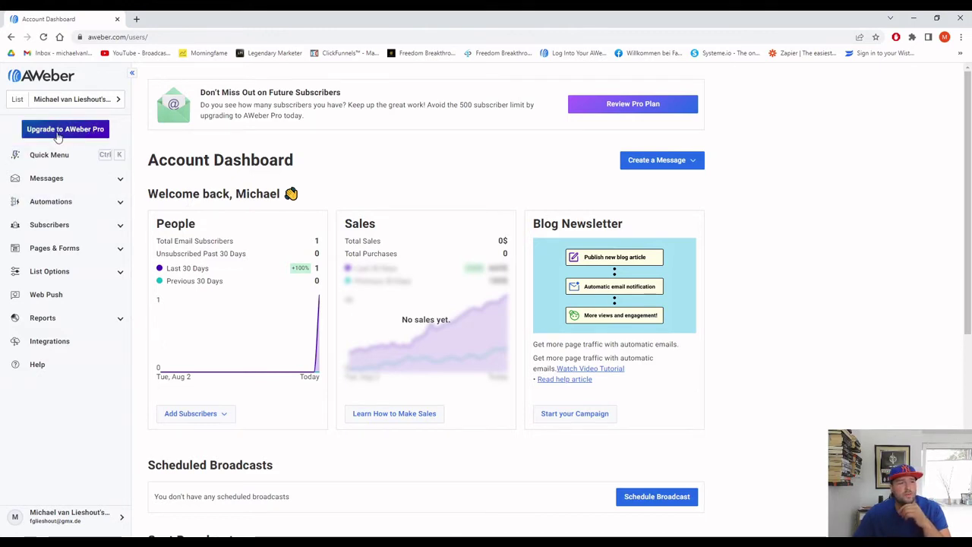
View the Pro upgrade page with monthly billing, then return to the dashboard.
{"action": "left_click", "coordinate": [57, 131]}
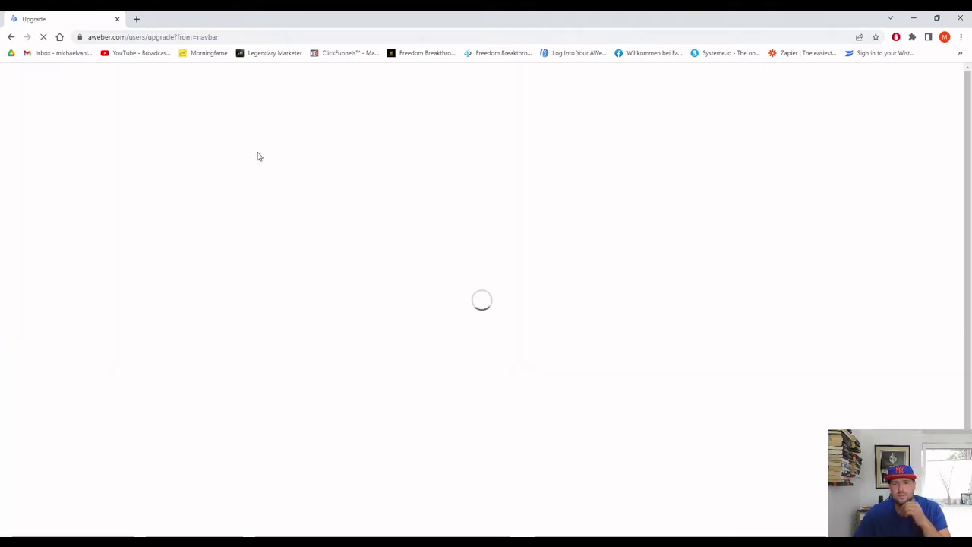
{"action": "left_click", "coordinate": [550, 193]}
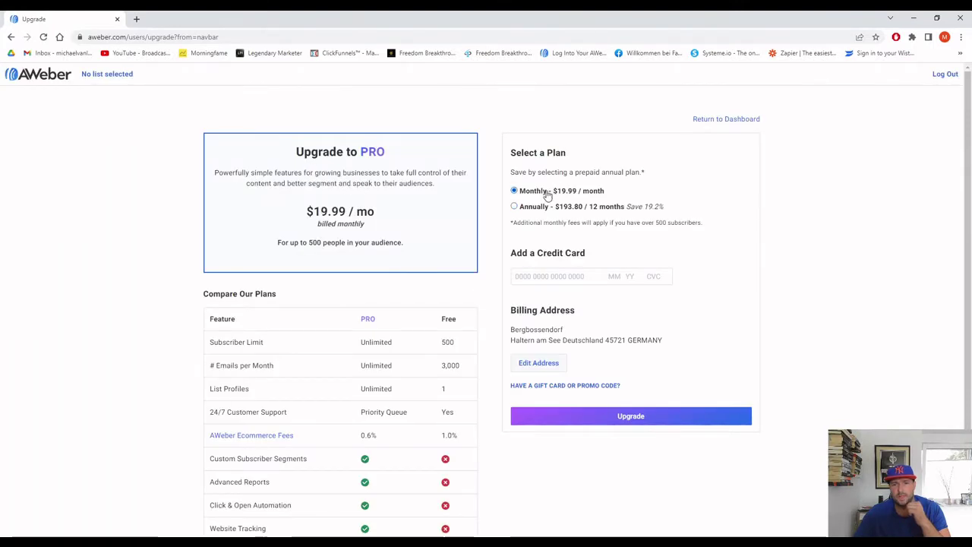
{"action": "left_click", "coordinate": [728, 121]}
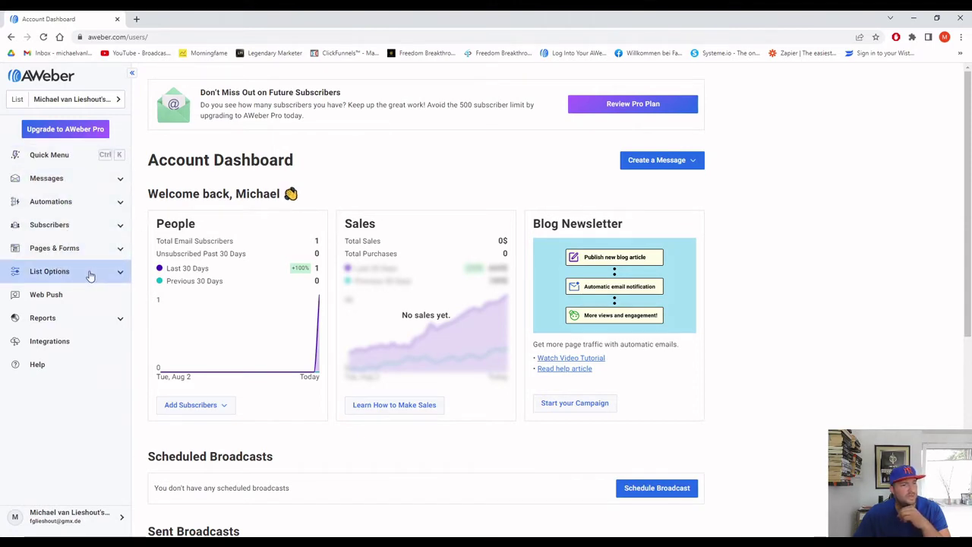
In the list's Confirmation Message settings, turn off confirmations for AWeber sign-up forms.
{"action": "left_click", "coordinate": [84, 275]}
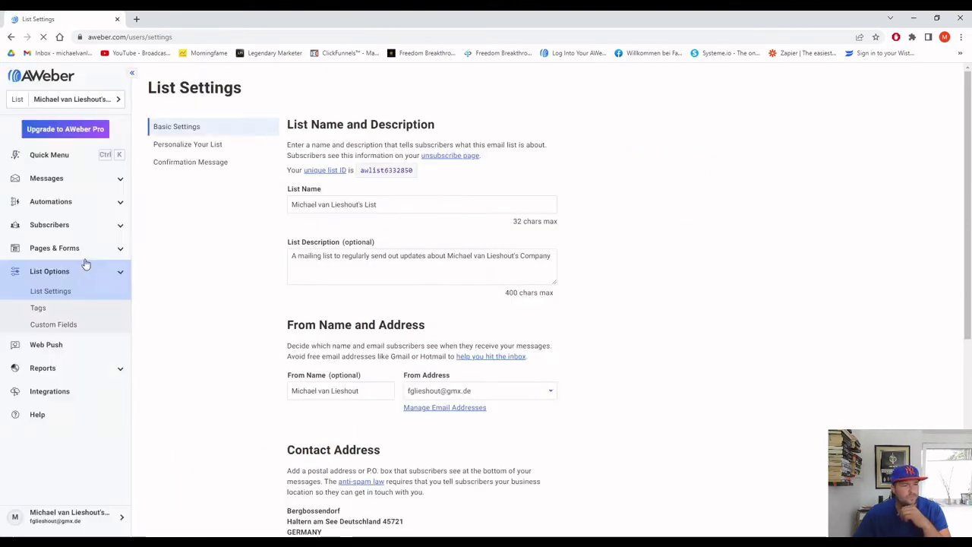
{"action": "left_click", "coordinate": [202, 167]}
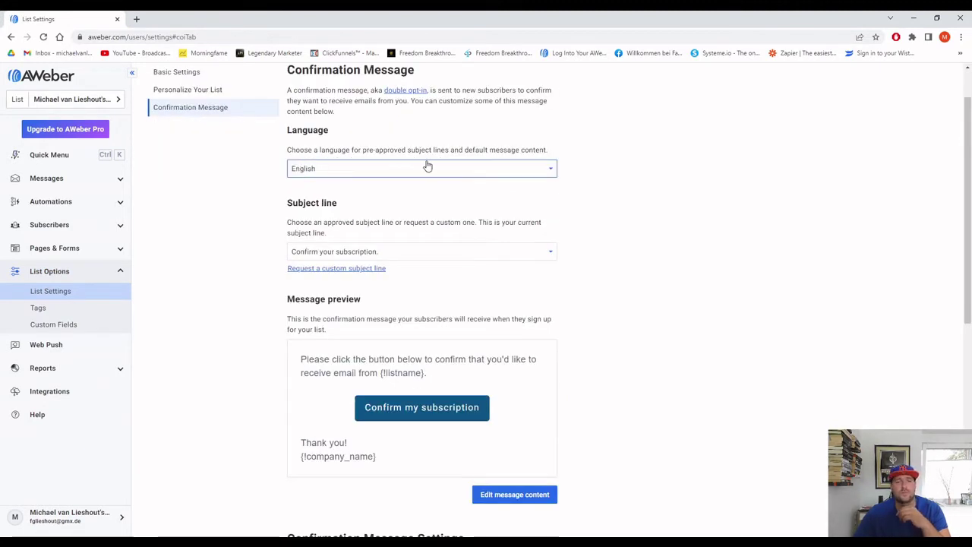
{"action": "scroll", "coordinate": [428, 165], "scroll_direction": "down", "scroll_amount": 3}
{"action": "scroll", "coordinate": [428, 165], "scroll_direction": "down", "scroll_amount": 2}
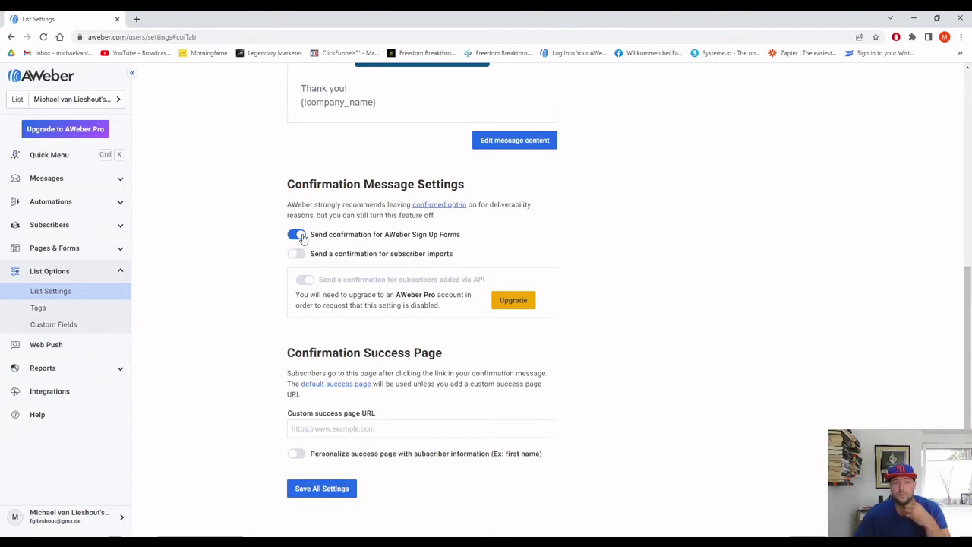
{"action": "left_click", "coordinate": [296, 235]}
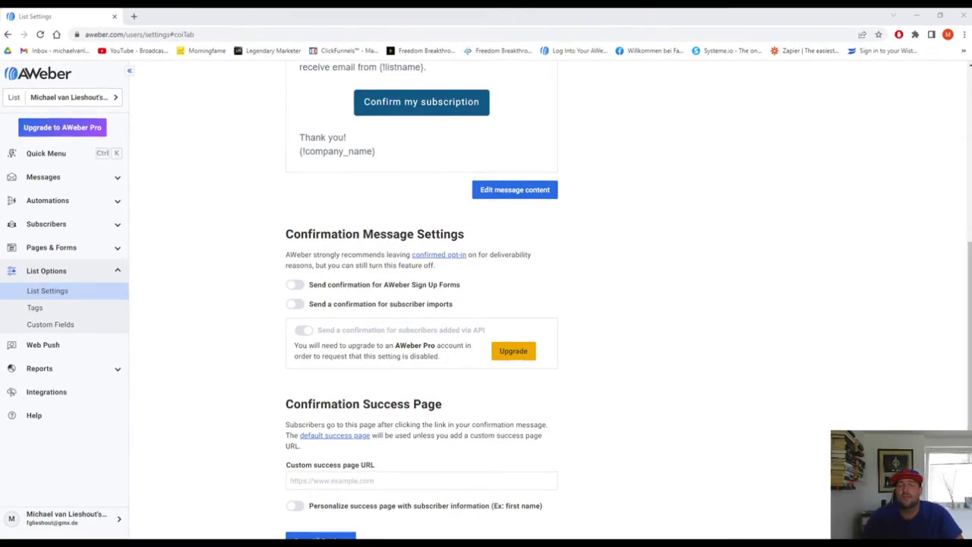
{"action": "left_click", "coordinate": [372, 281]}
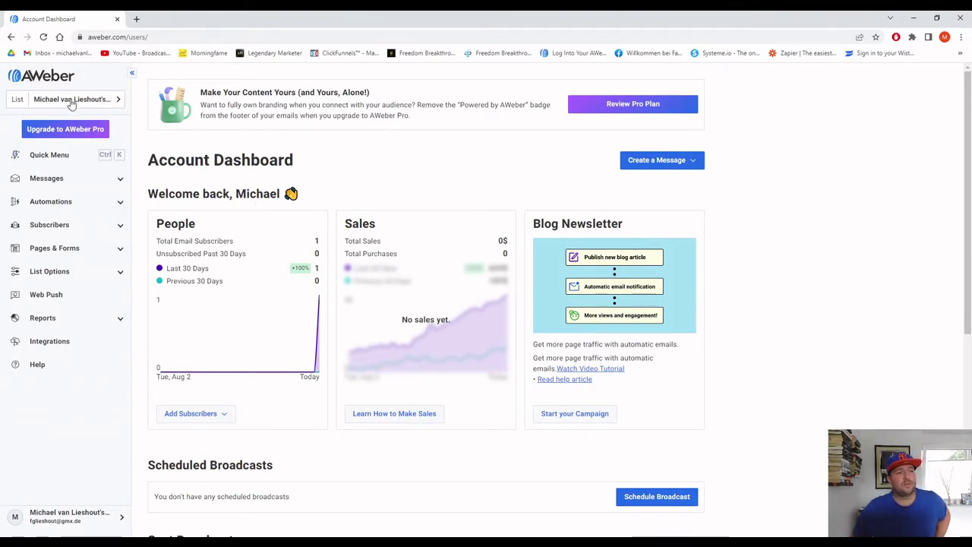
Check the list selector, then load the Messages Drafts page, which shows no drafts.
{"action": "left_click", "coordinate": [118, 101]}
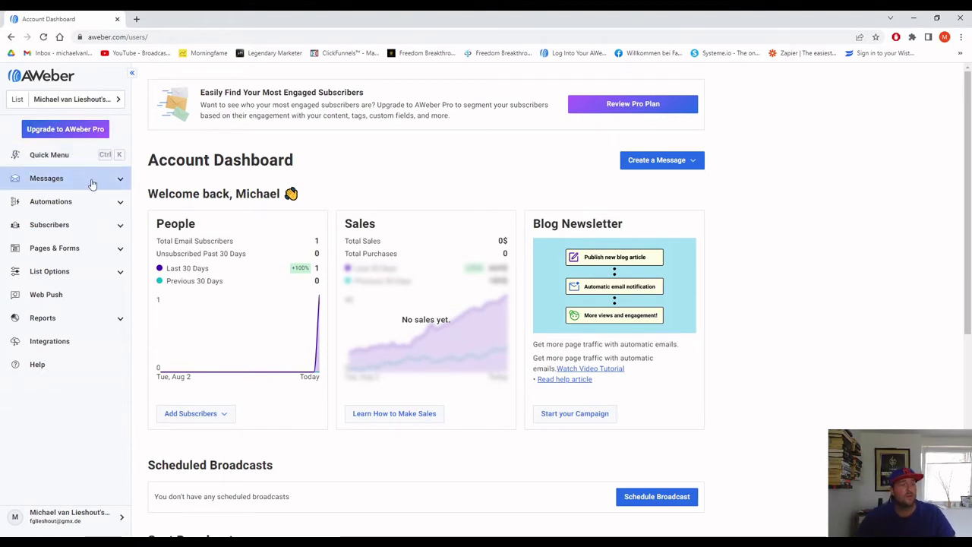
{"action": "left_click", "coordinate": [102, 182]}
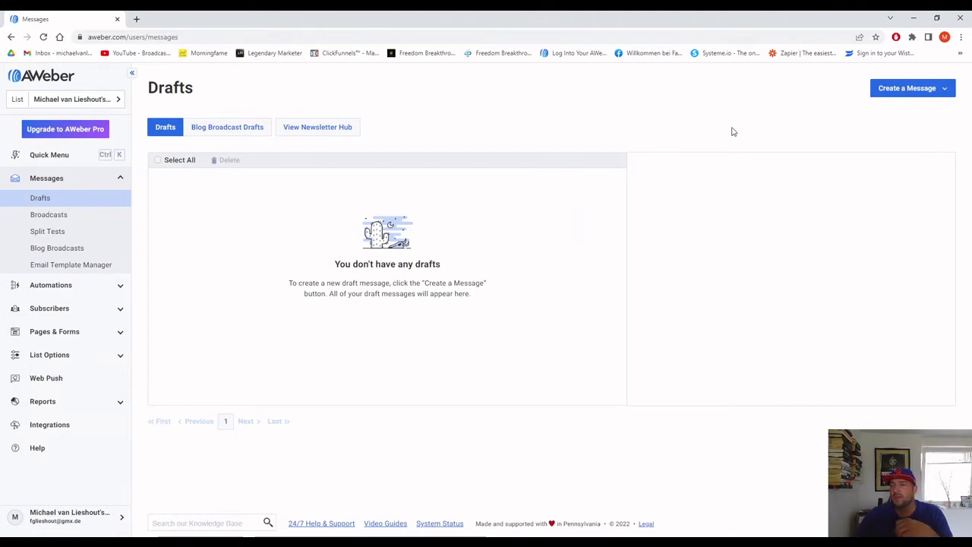
Start a new email in the Drag & Drop Email Builder.
{"action": "left_click", "coordinate": [909, 92]}
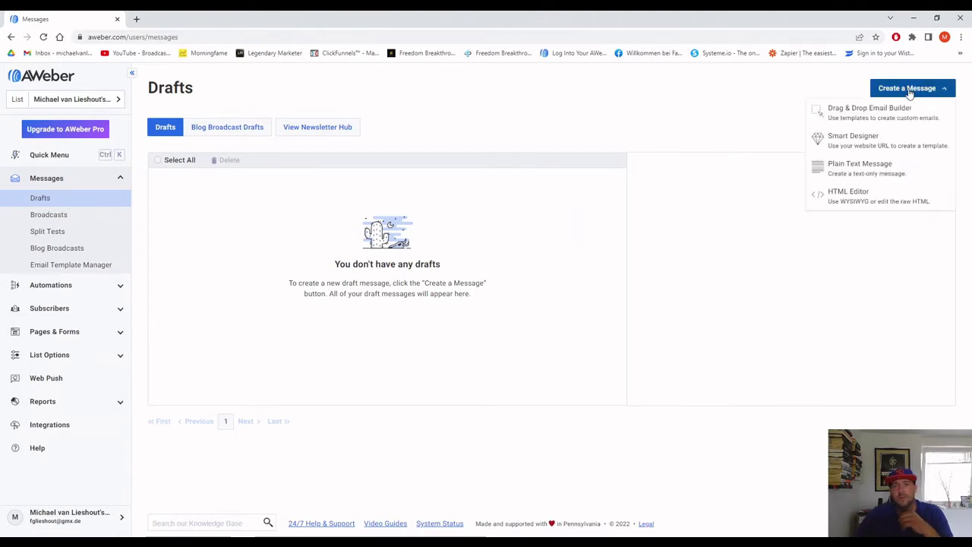
{"action": "left_click", "coordinate": [849, 120]}
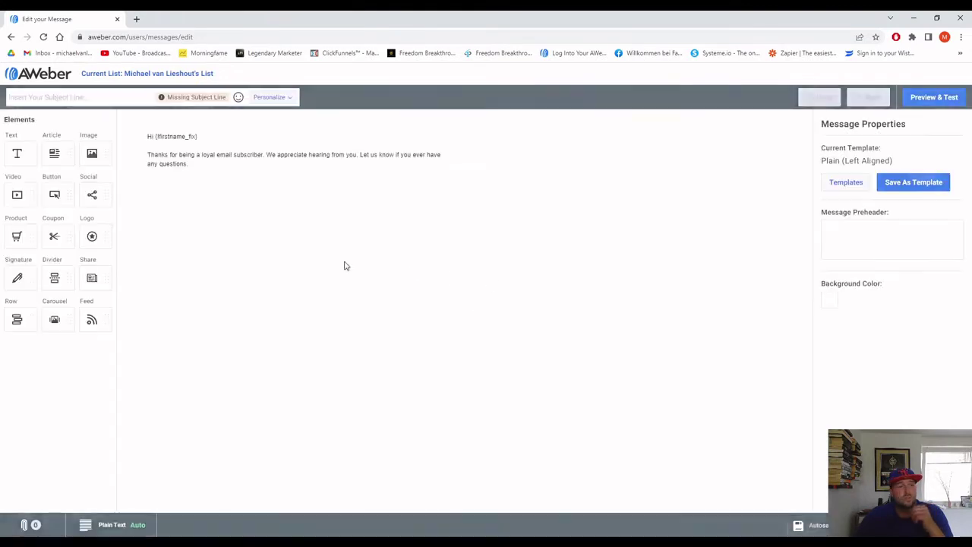
{"action": "left_click", "coordinate": [53, 98]}
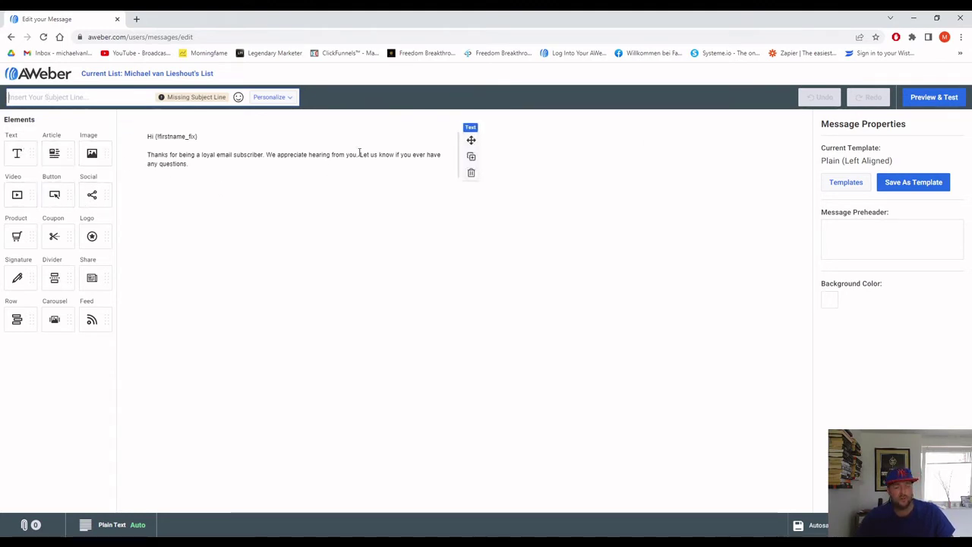
Add an empty Image block below the greeting and thank-you text.
{"action": "left_click", "coordinate": [216, 163]}
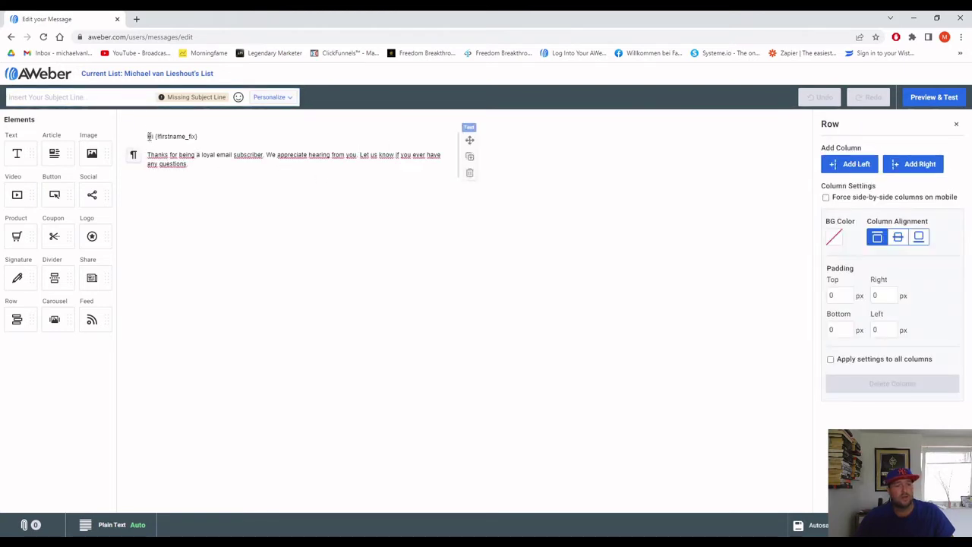
{"action": "left_click_drag", "start_coordinate": [152, 136], "coordinate": [216, 171]}
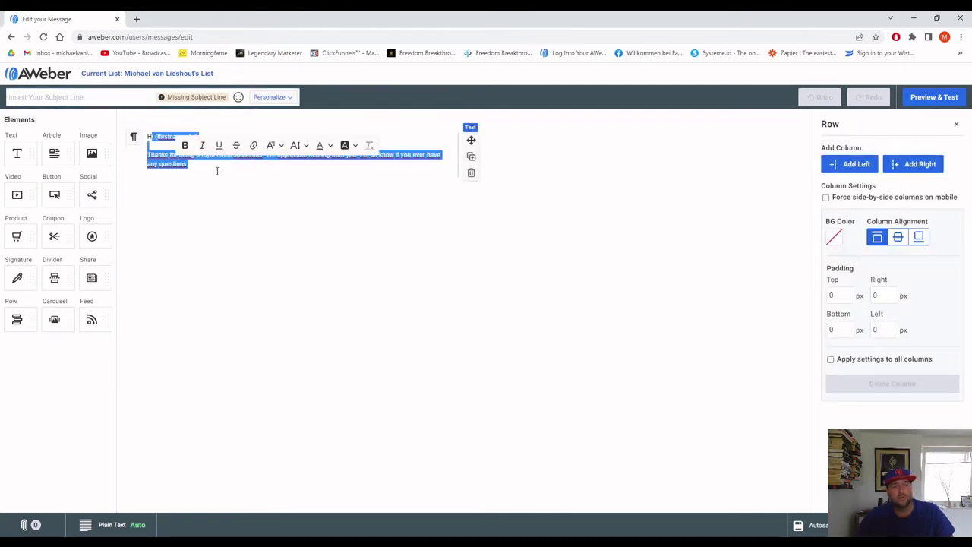
{"action": "left_click", "coordinate": [206, 169]}
{"action": "key", "text": "ctrl+a"}
{"action": "key", "text": "ctrl+c"}
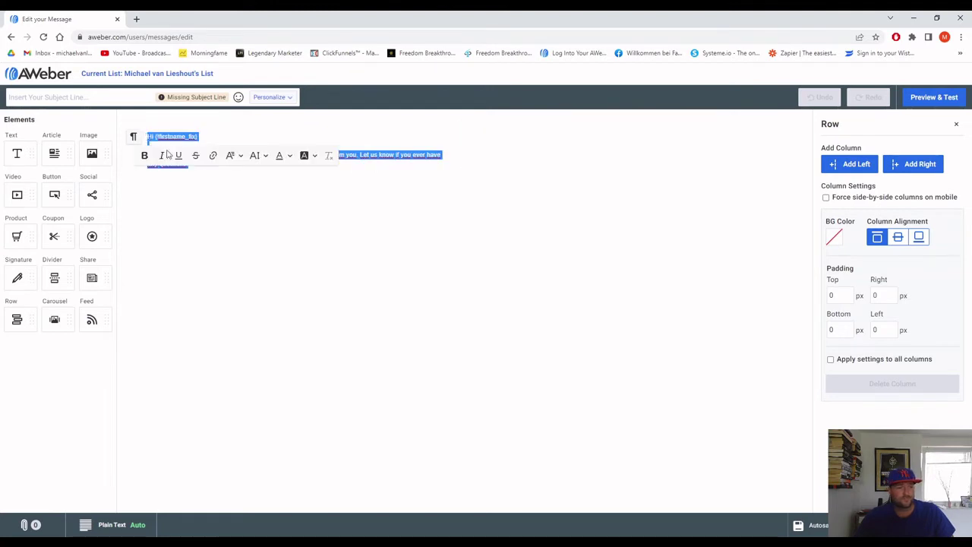
{"action": "left_click", "coordinate": [221, 185]}
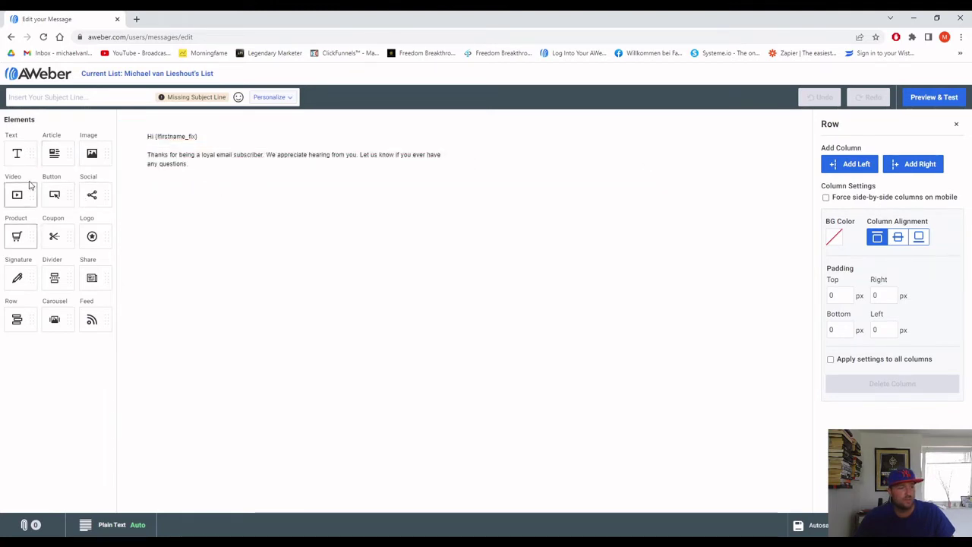
{"action": "left_click_drag", "start_coordinate": [92, 153], "coordinate": [299, 172]}
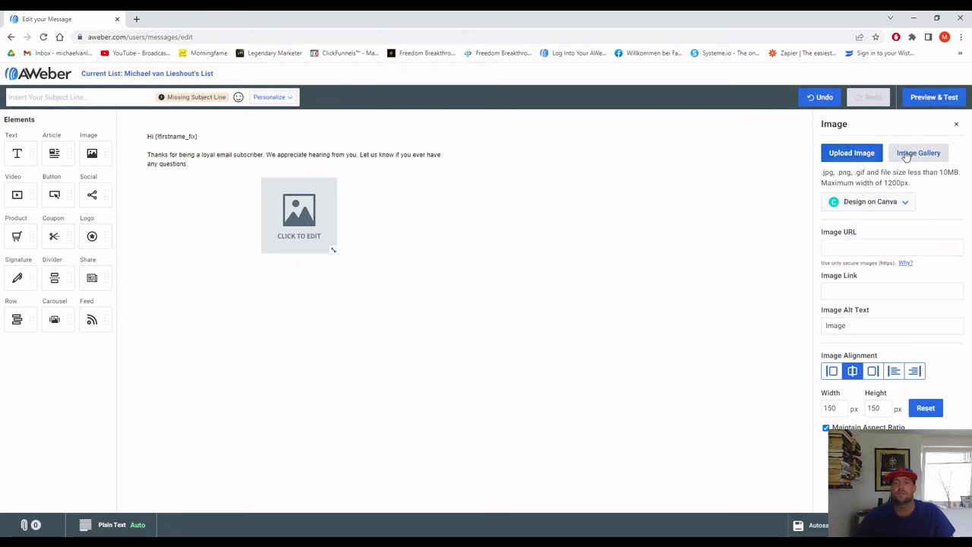
{"action": "left_click", "coordinate": [920, 154]}
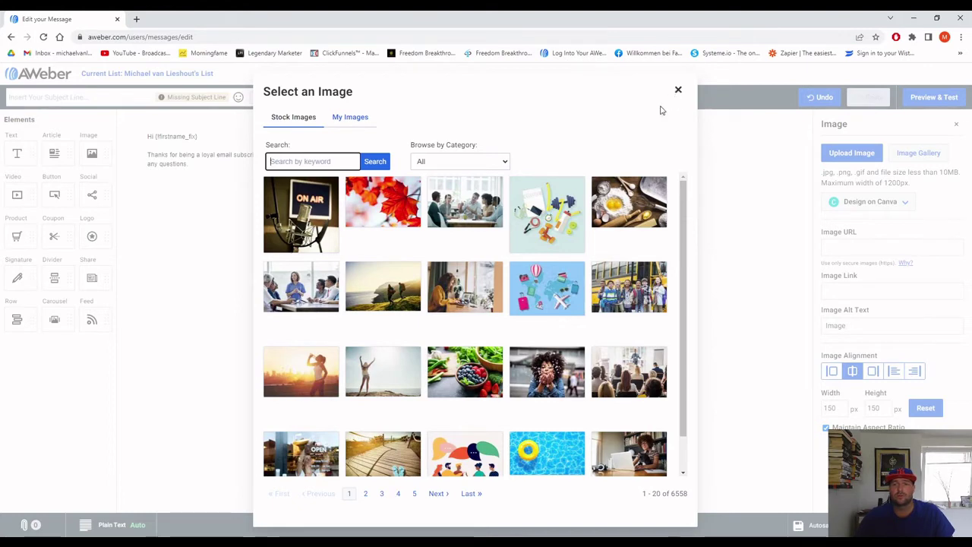
{"action": "left_click", "coordinate": [375, 218]}
{"action": "left_click_drag", "start_coordinate": [190, 165], "coordinate": [144, 135]}
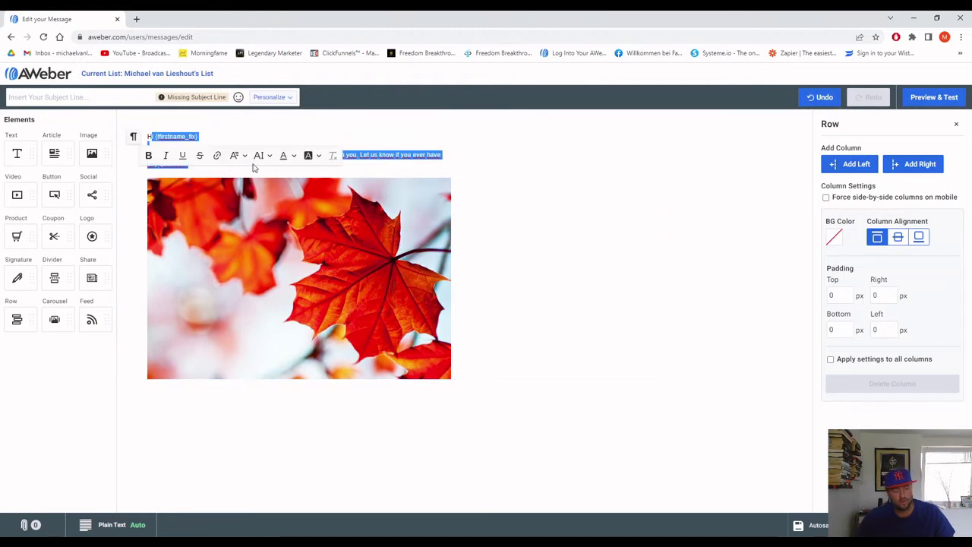
{"action": "left_click", "coordinate": [198, 171]}
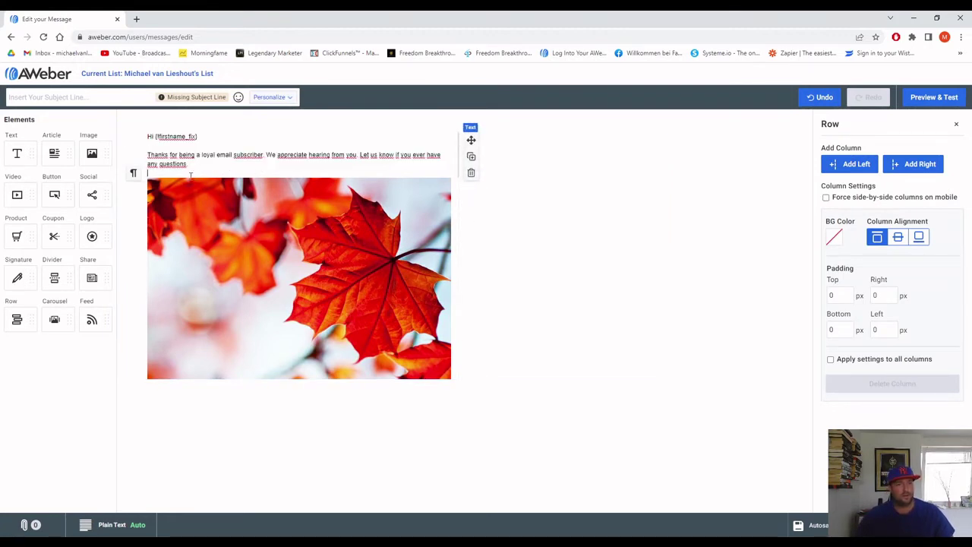
{"action": "key", "text": "ctrl+v"}
{"action": "key", "text": "ctrl+v"}
{"action": "key", "text": "ctrl+v"}
{"action": "key", "text": "ctrl+v"}
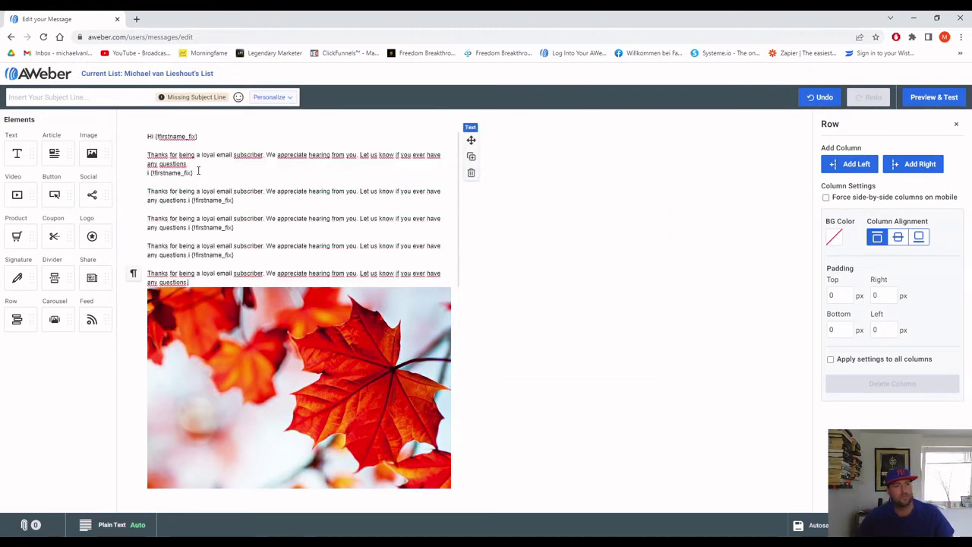
{"action": "key", "text": "ctrl+v"}
{"action": "left_click_drag", "start_coordinate": [211, 193], "coordinate": [285, 192]}
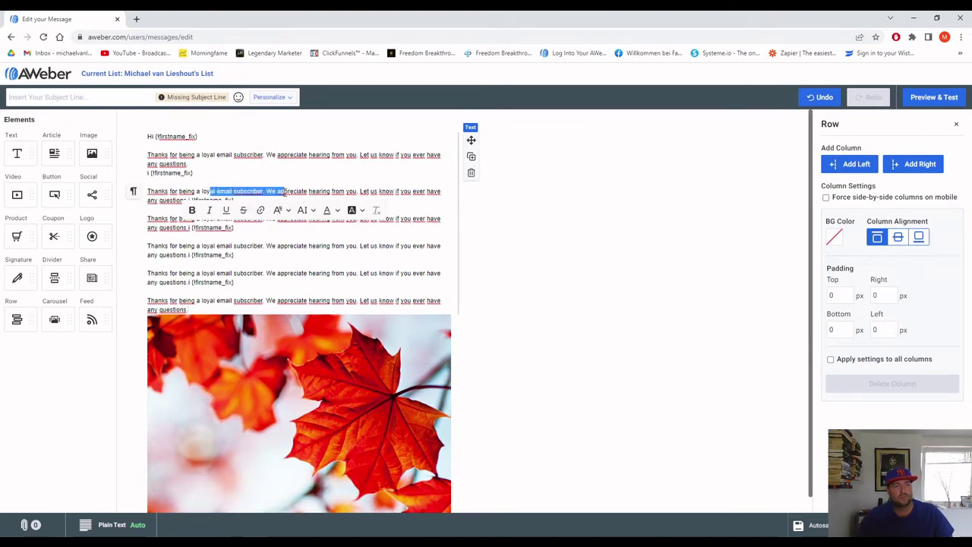
{"action": "left_click_drag", "start_coordinate": [265, 301], "coordinate": [152, 138]}
{"action": "left_click", "coordinate": [288, 207]}
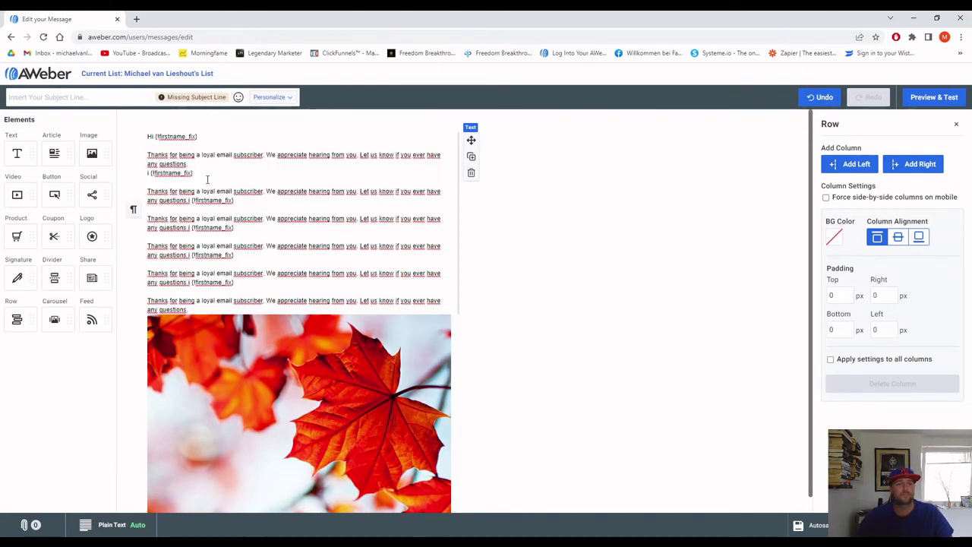
{"action": "left_click_drag", "start_coordinate": [150, 138], "coordinate": [395, 285]}
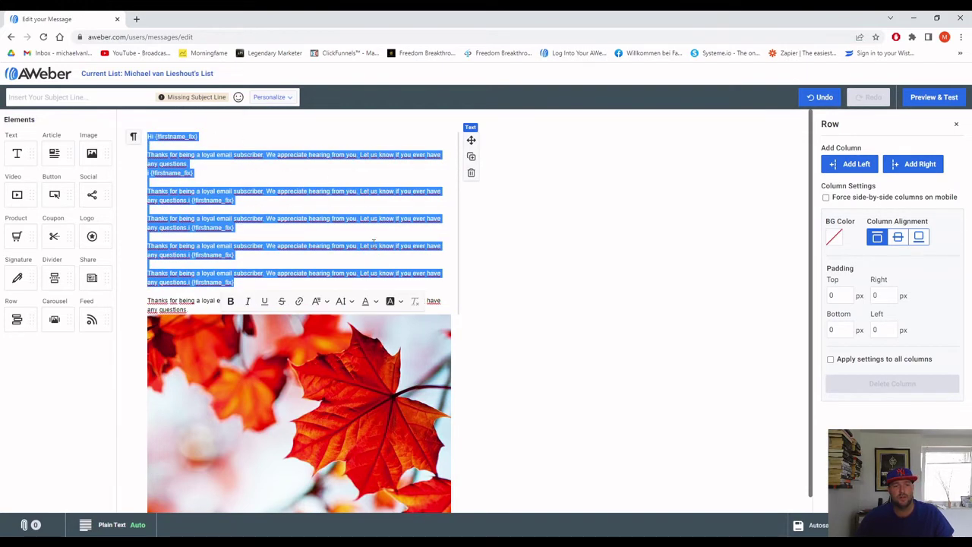
{"action": "scroll", "coordinate": [373, 242], "scroll_direction": "down", "scroll_amount": 1}
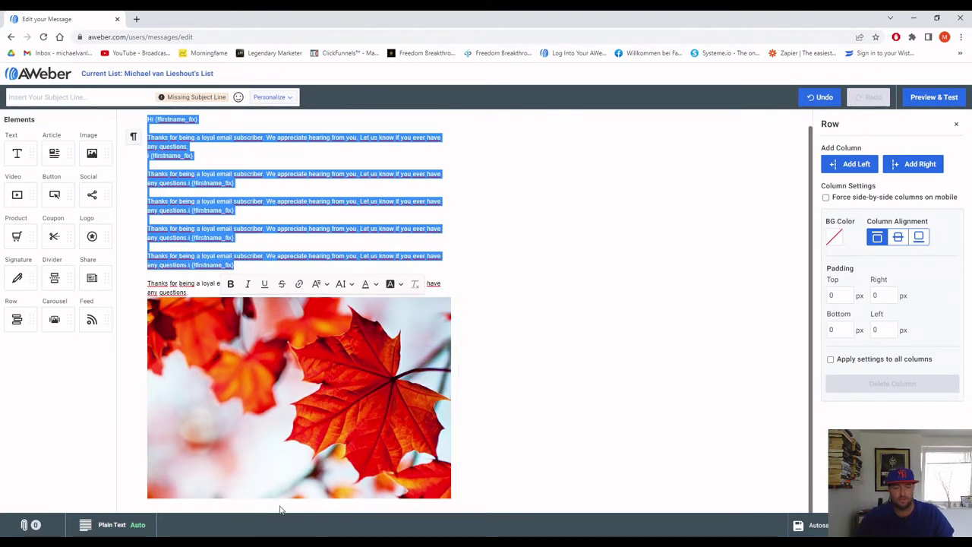
{"action": "left_click", "coordinate": [361, 202]}
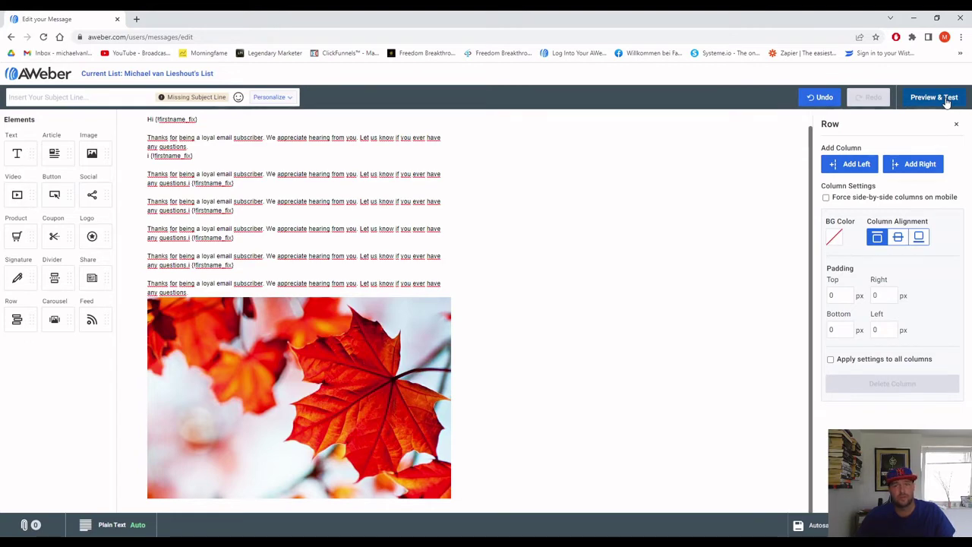
Preview the message via Preview & Test, then go back to the Drafts list.
{"action": "left_click", "coordinate": [947, 103]}
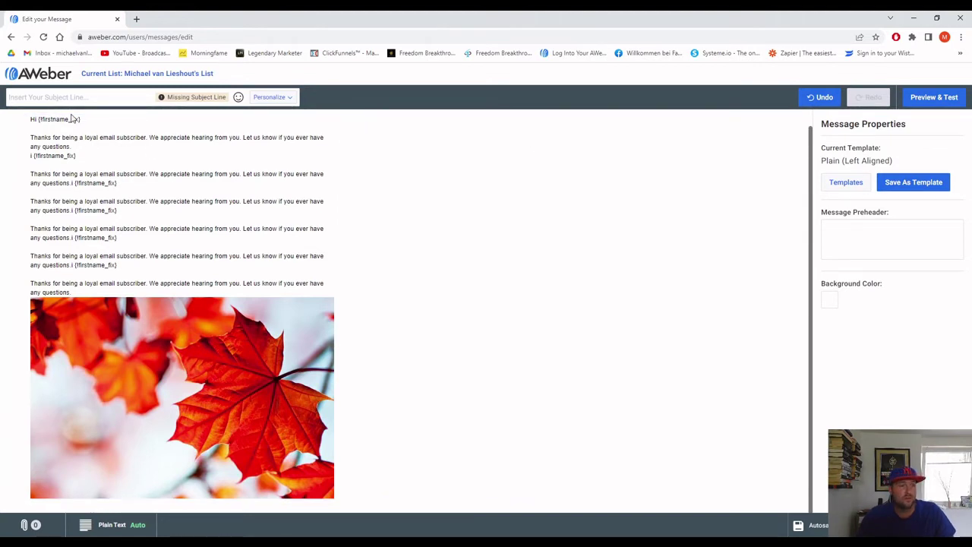
{"action": "left_click", "coordinate": [936, 97]}
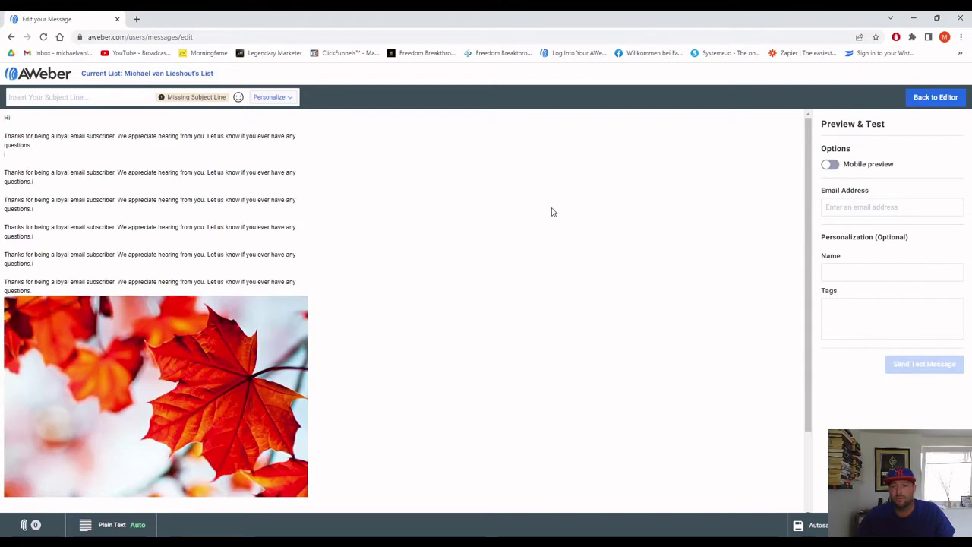
{"action": "left_click", "coordinate": [936, 97]}
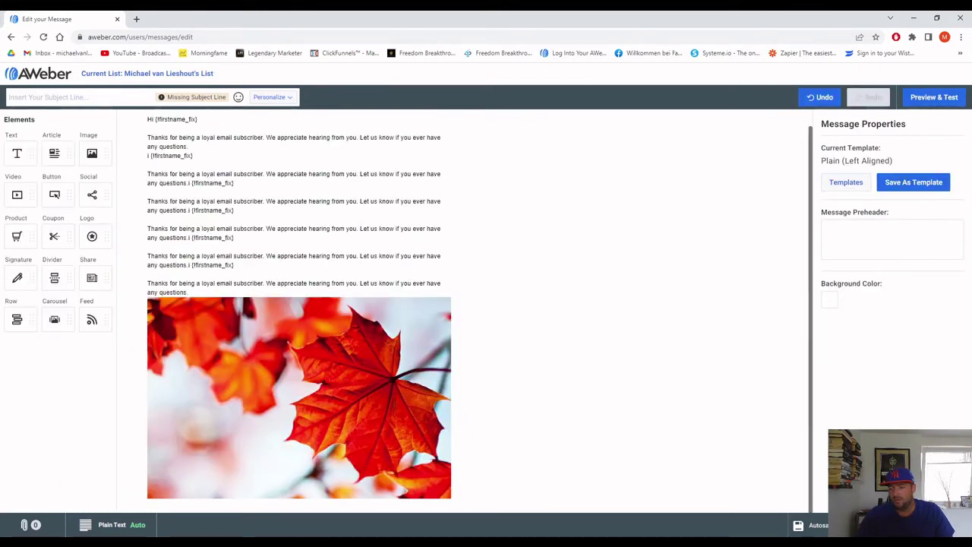
{"action": "key", "text": "alt+Left"}
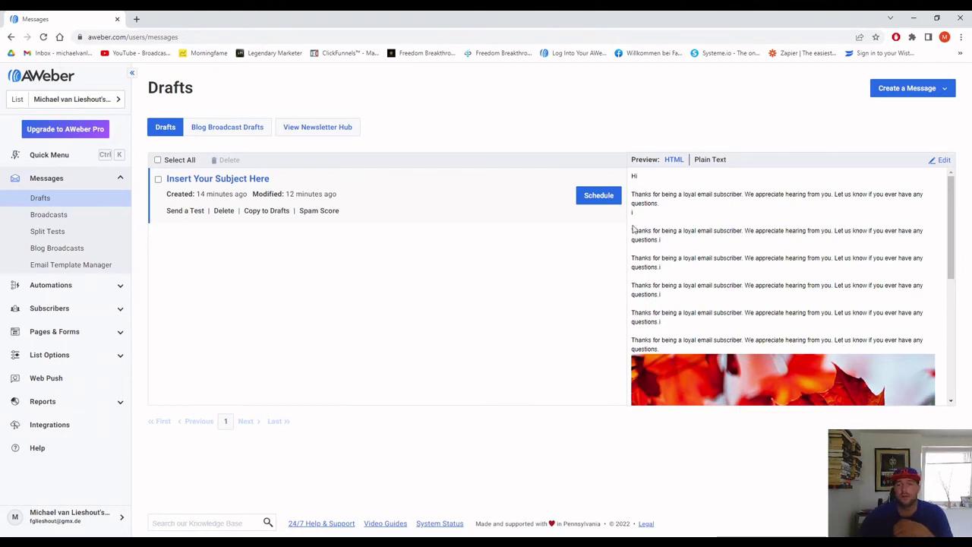
Review the draft's Broadcast Settings and cancel without sending it.
{"action": "left_click", "coordinate": [600, 196]}
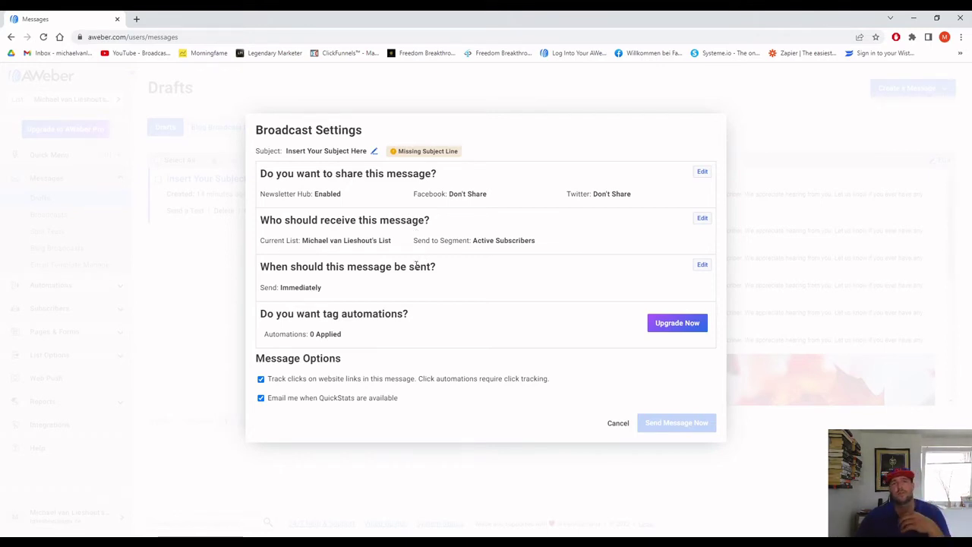
{"action": "left_click", "coordinate": [618, 424]}
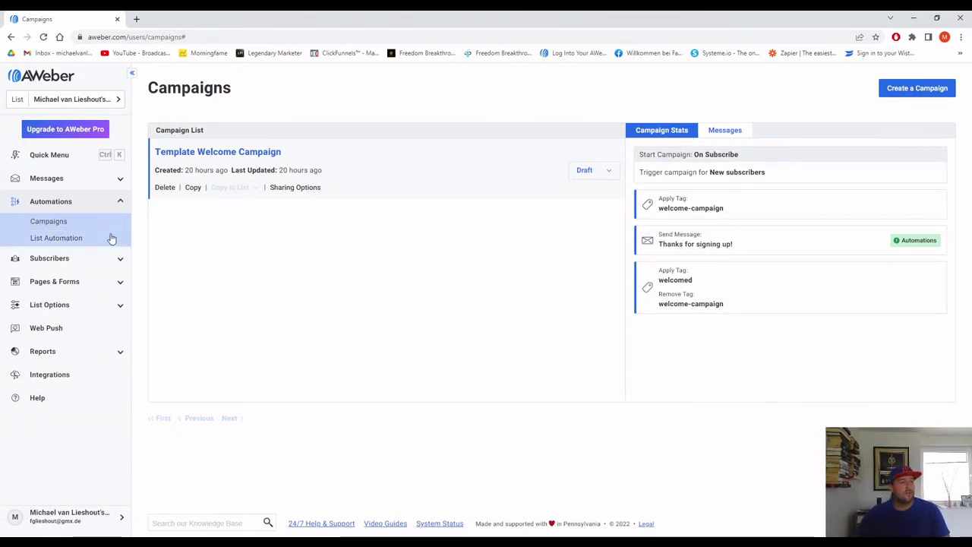
Go to Campaigns and bring up the Create a Campaign template choices.
{"action": "left_click", "coordinate": [66, 220]}
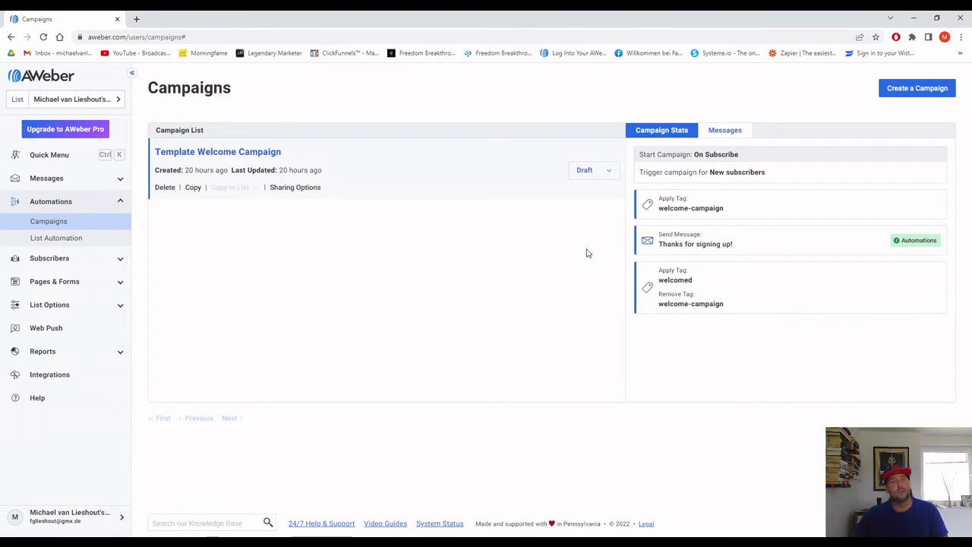
{"action": "left_click", "coordinate": [910, 90]}
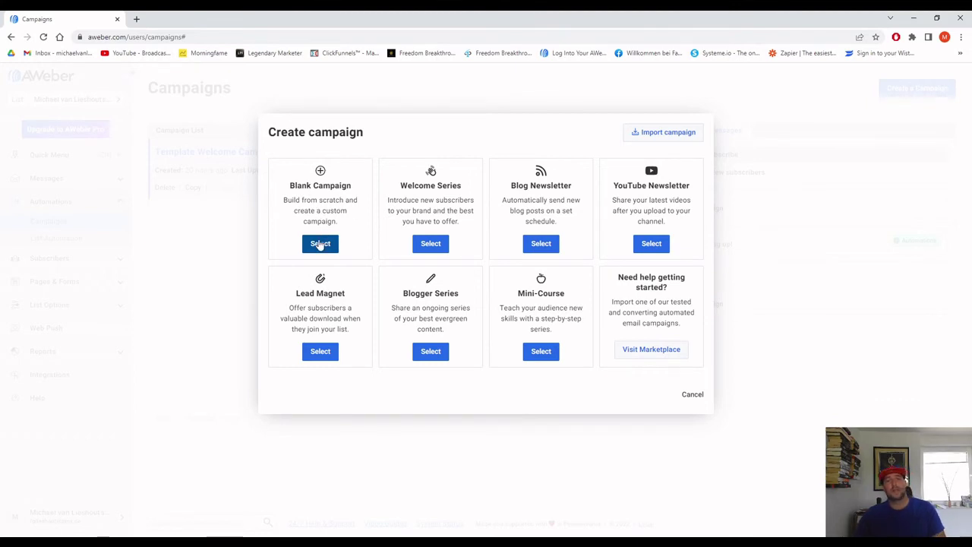
Create a Blank Campaign named 'Welcome'.
{"action": "left_click", "coordinate": [320, 244]}
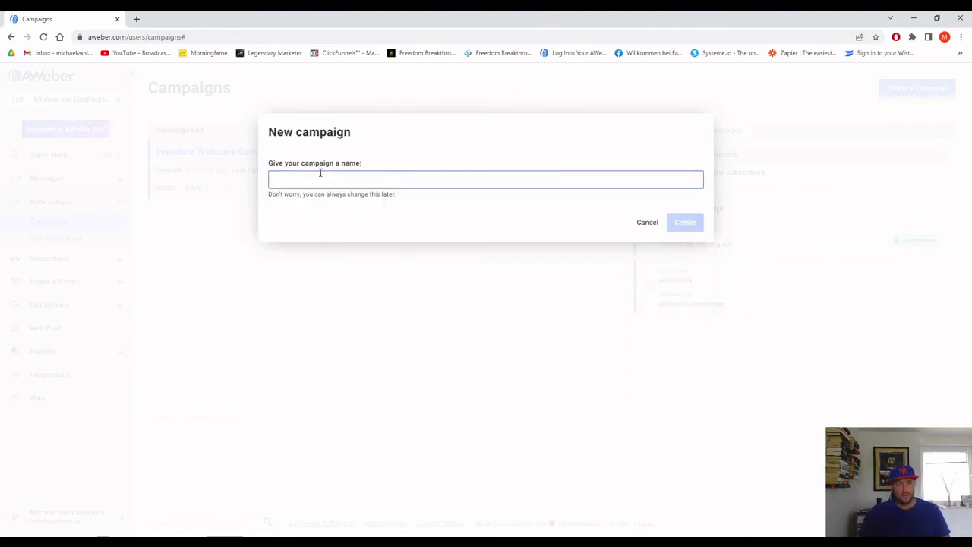
{"action": "left_click", "coordinate": [320, 172]}
{"action": "left_click", "coordinate": [324, 212]}
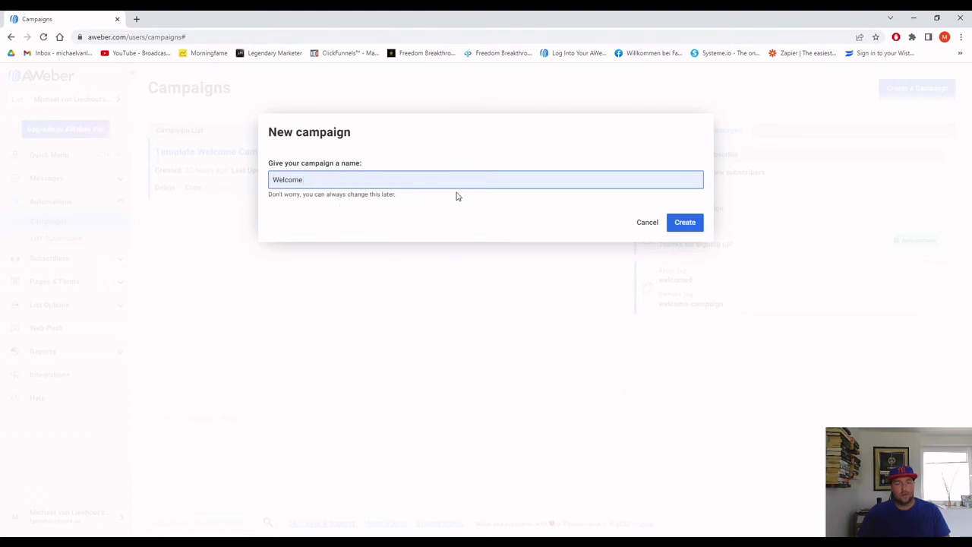
{"action": "left_click", "coordinate": [693, 223]}
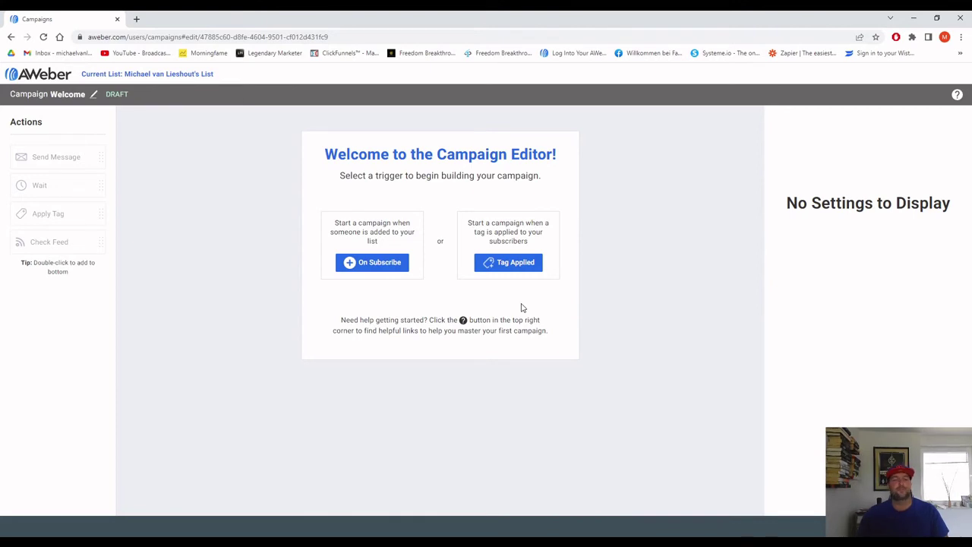
Set the On Subscribe trigger and add a Wait step of 5 minutes after it.
{"action": "left_click", "coordinate": [369, 264]}
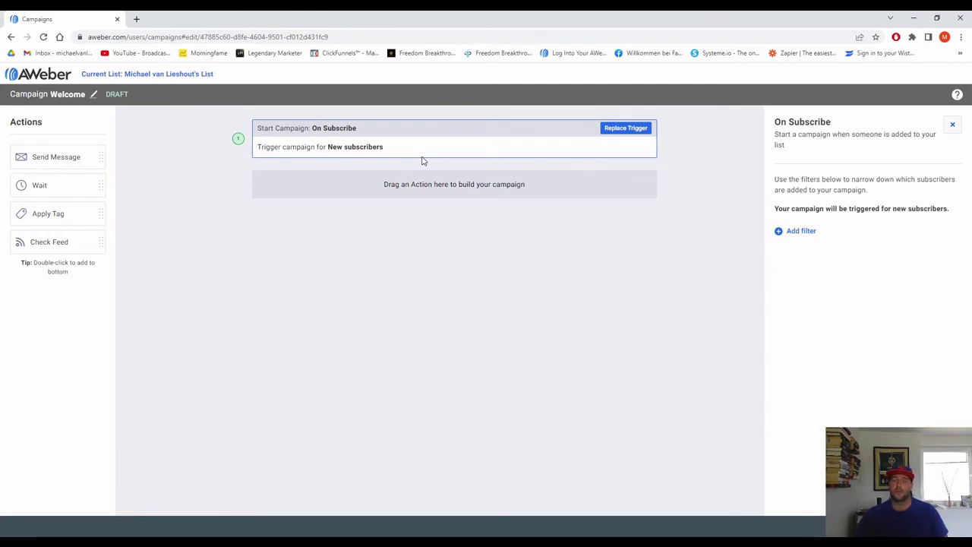
{"action": "left_click_drag", "start_coordinate": [40, 187], "coordinate": [362, 185]}
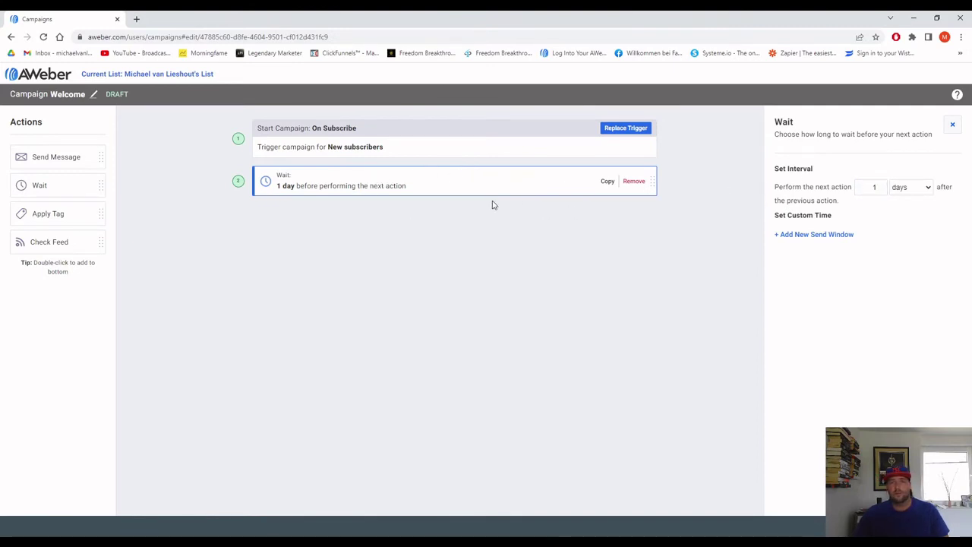
{"action": "left_click", "coordinate": [606, 257]}
{"action": "left_click", "coordinate": [472, 177]}
{"action": "left_click", "coordinate": [897, 190]}
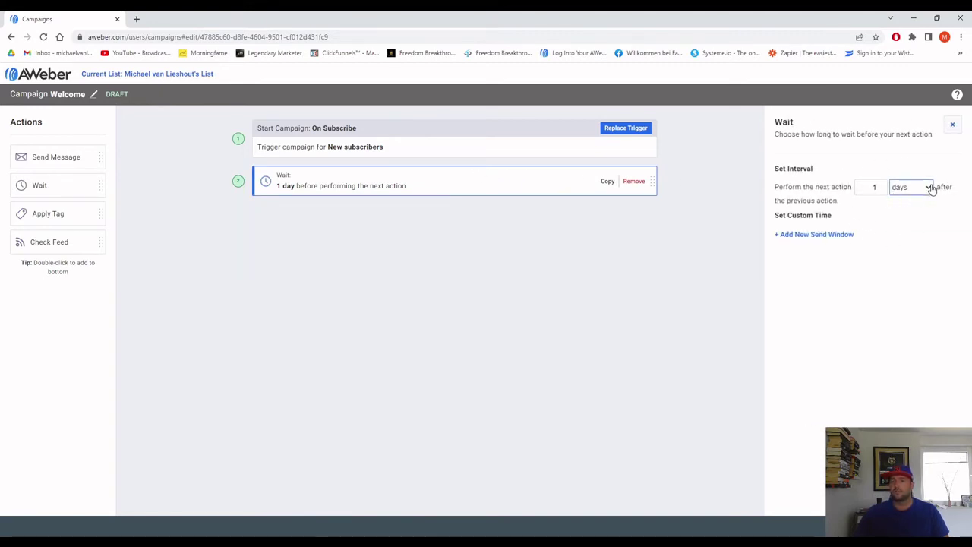
{"action": "left_click", "coordinate": [916, 202]}
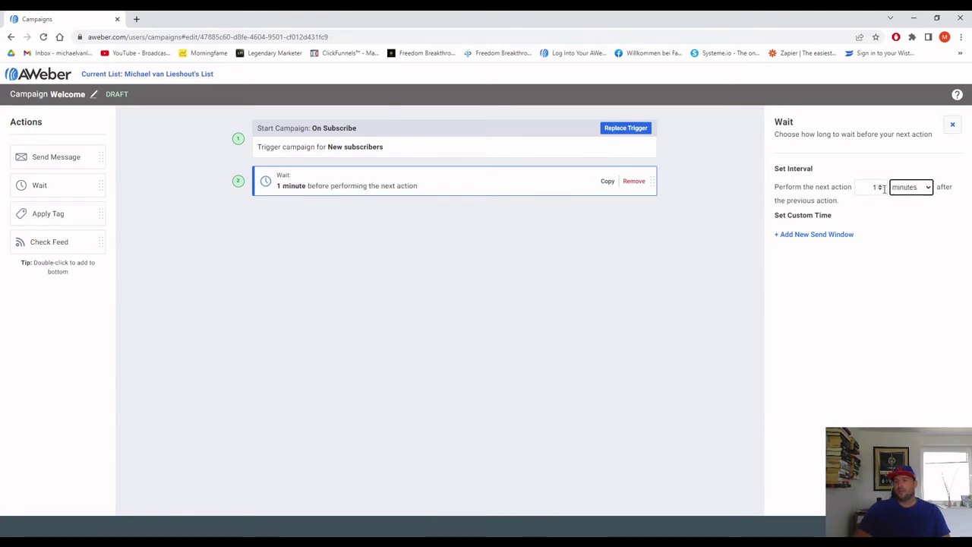
{"action": "left_click", "coordinate": [884, 188]}
{"action": "left_click", "coordinate": [881, 184]}
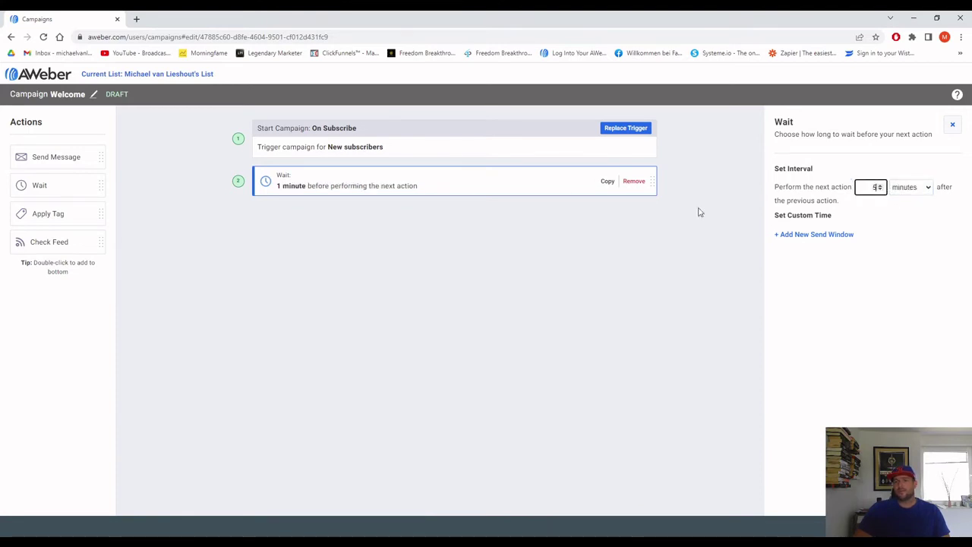
{"action": "left_click", "coordinate": [453, 256]}
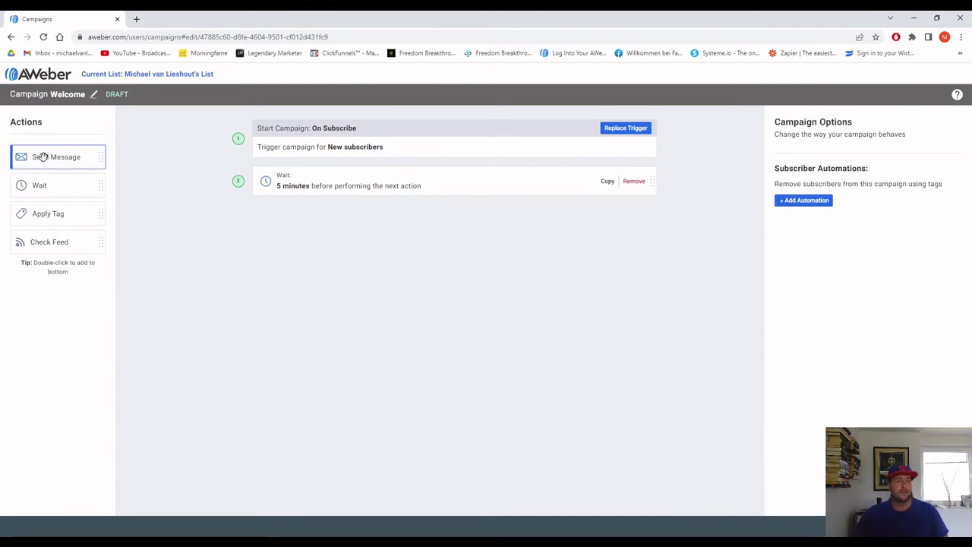
Add four Send Message steps alternating with three 1-day Waits, reaching nine steps.
{"action": "left_click_drag", "start_coordinate": [43, 156], "coordinate": [346, 206]}
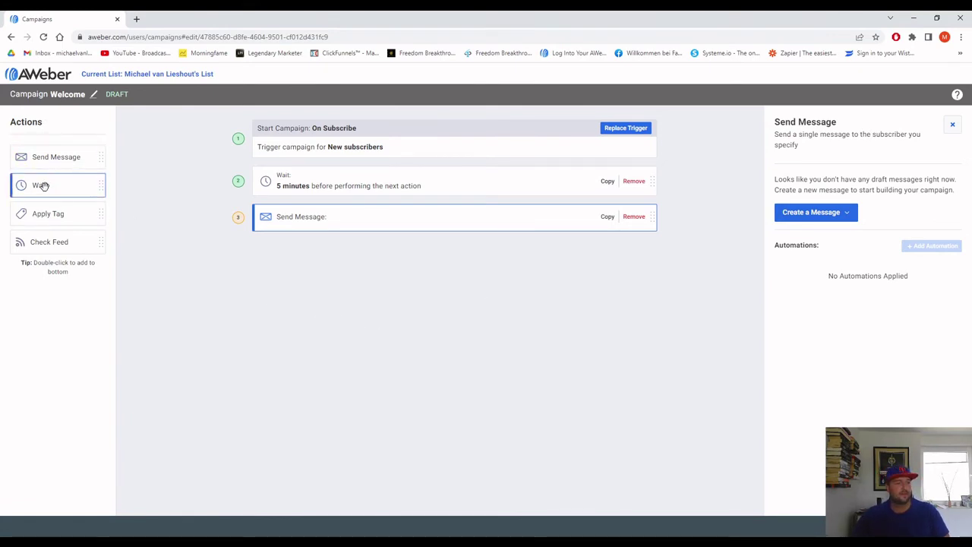
{"action": "left_click_drag", "start_coordinate": [41, 186], "coordinate": [319, 253]}
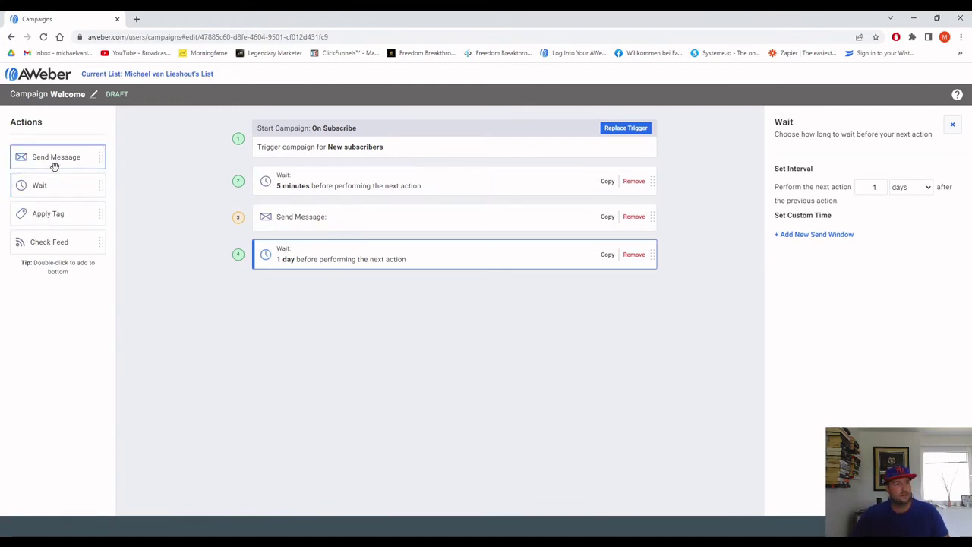
{"action": "left_click_drag", "start_coordinate": [50, 158], "coordinate": [338, 293]}
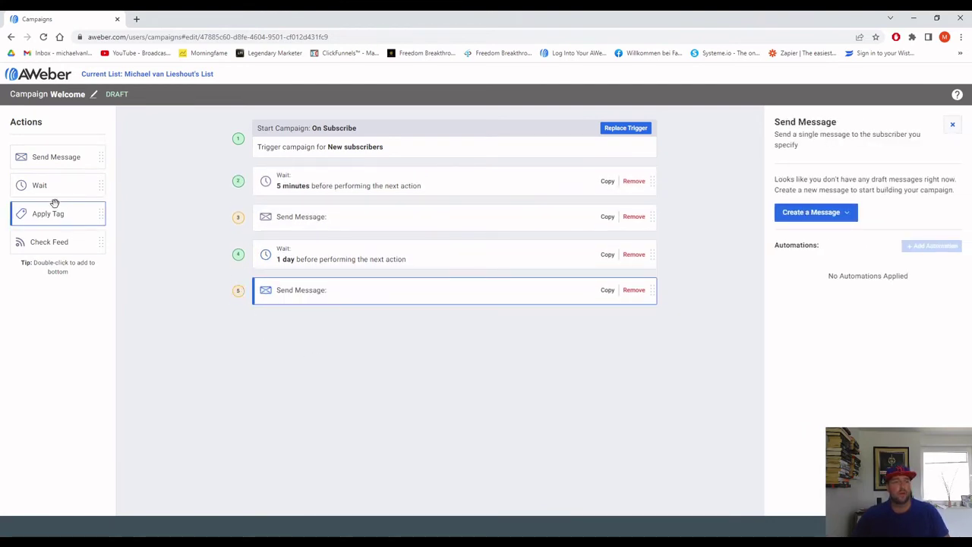
{"action": "left_click_drag", "start_coordinate": [22, 186], "coordinate": [284, 330]}
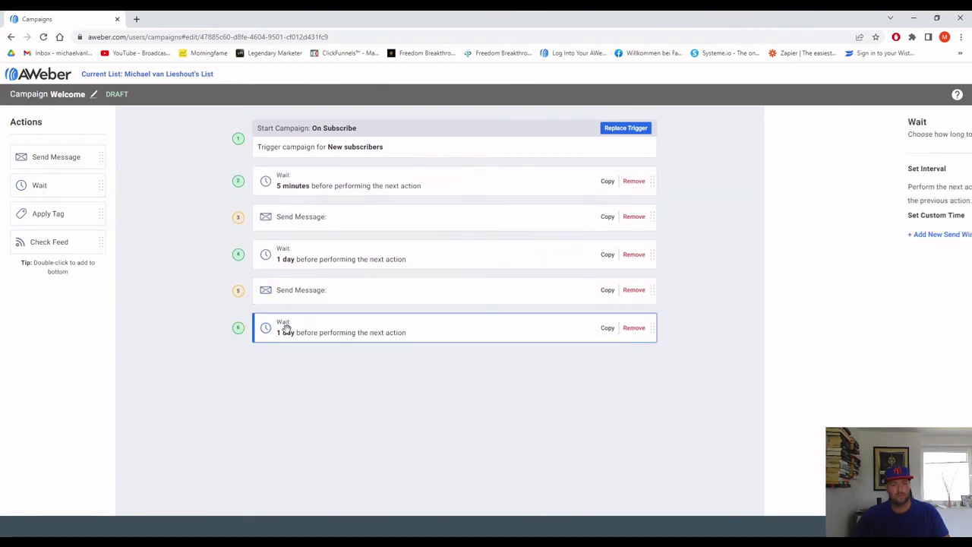
{"action": "left_click_drag", "start_coordinate": [54, 157], "coordinate": [278, 347]}
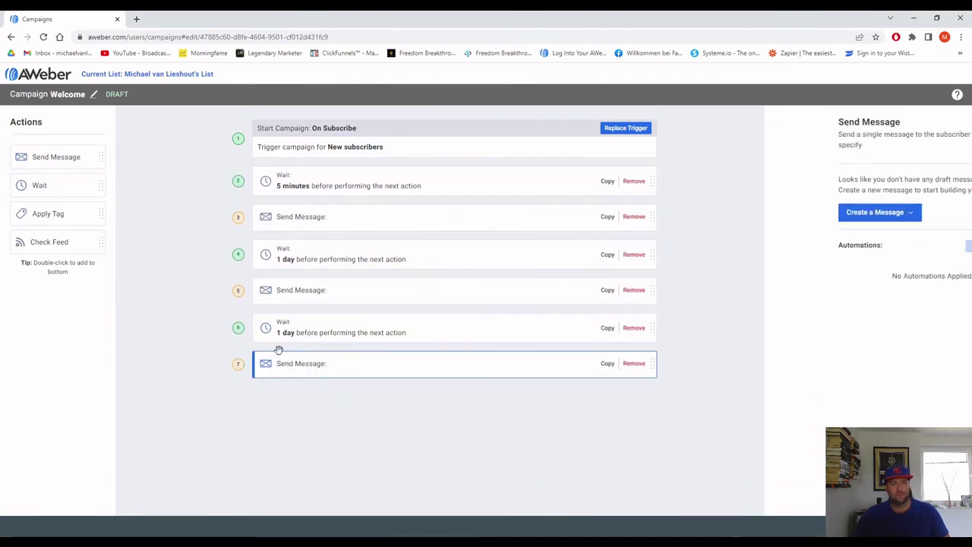
{"action": "left_click_drag", "start_coordinate": [43, 187], "coordinate": [311, 401]}
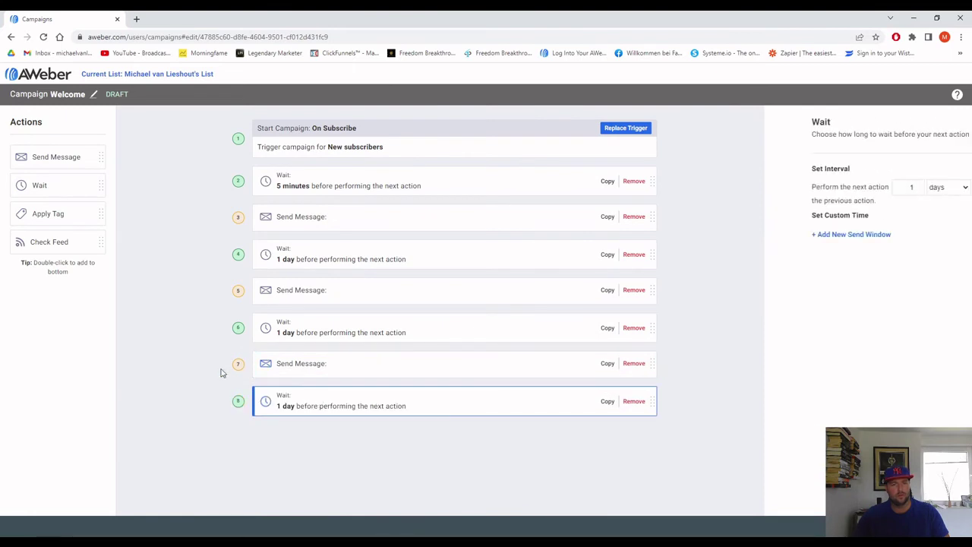
{"action": "left_click_drag", "start_coordinate": [54, 157], "coordinate": [395, 449]}
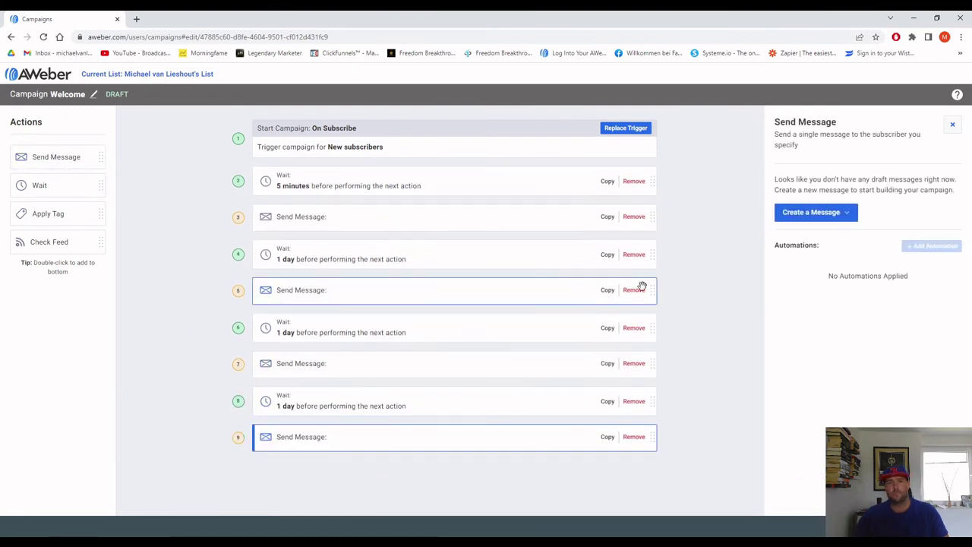
{"action": "left_click", "coordinate": [377, 217]}
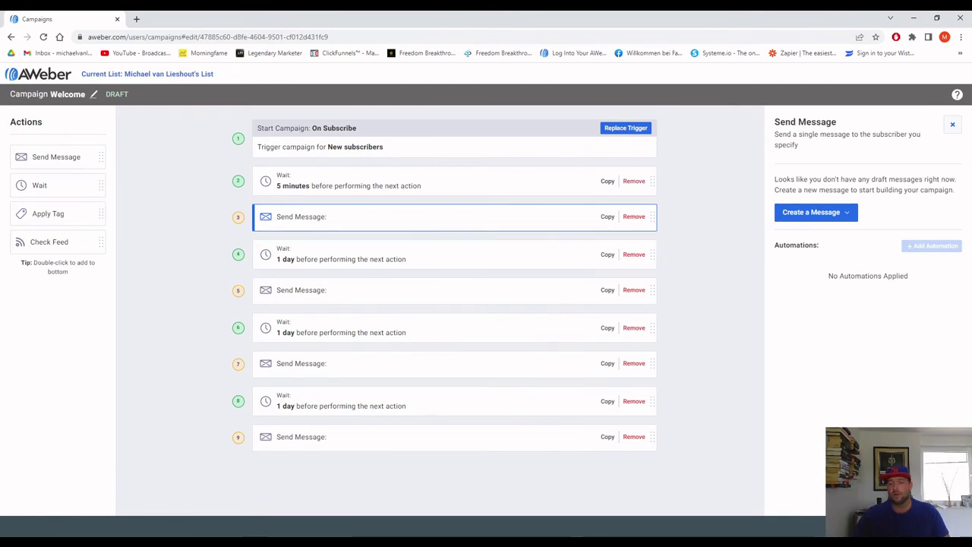
Go back to the Campaigns list, where Welcome appears as a draft with issues found.
{"action": "key", "text": "alt+Left"}
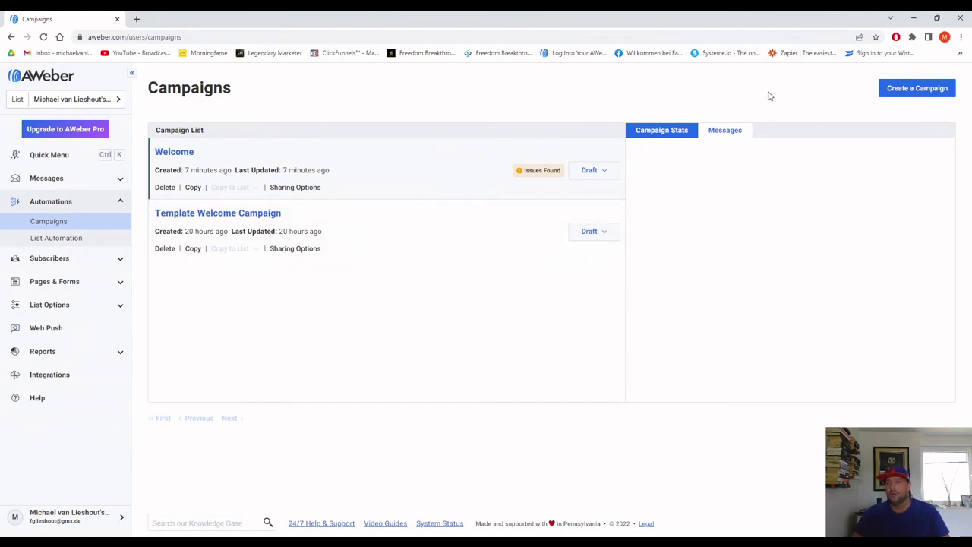
Start a new campaign by importing it from a pasted sharing code.
{"action": "left_click", "coordinate": [920, 95]}
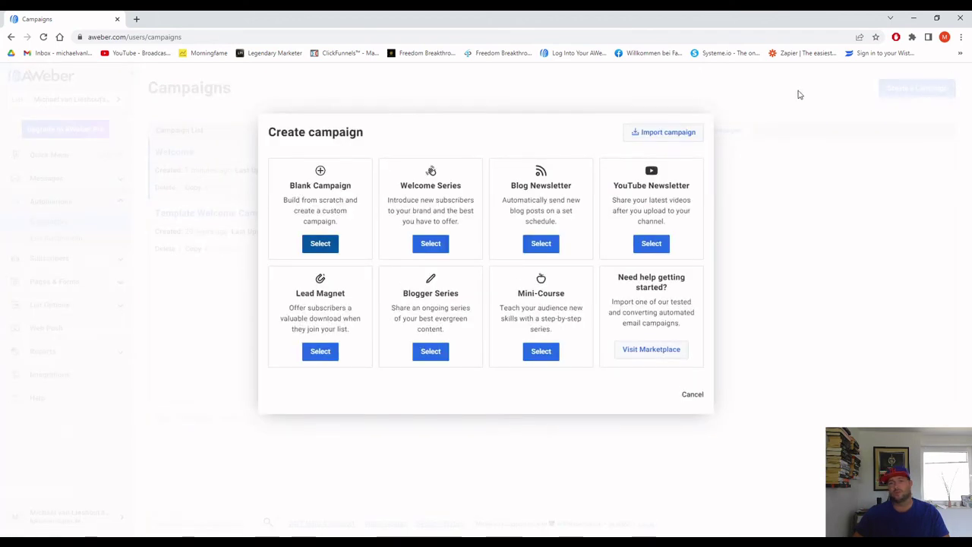
{"action": "left_click", "coordinate": [663, 133]}
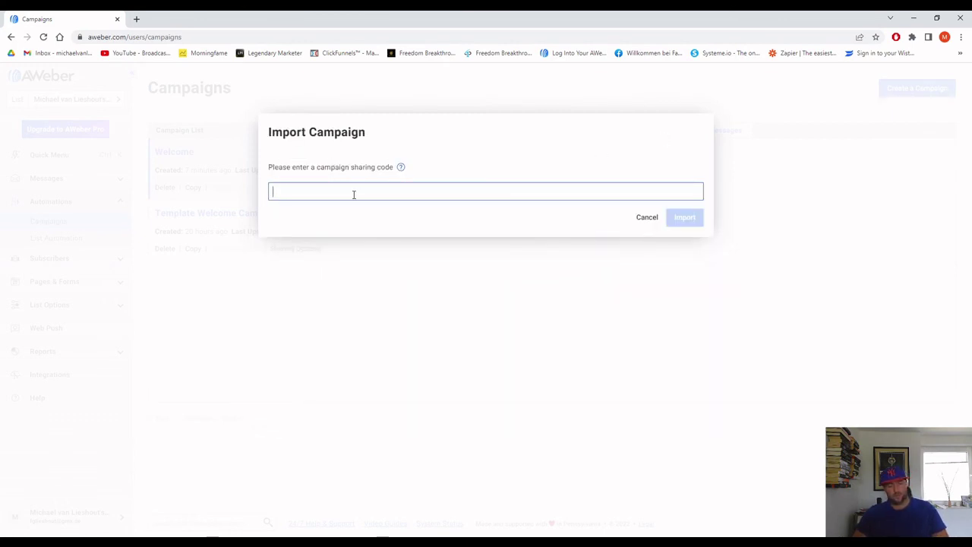
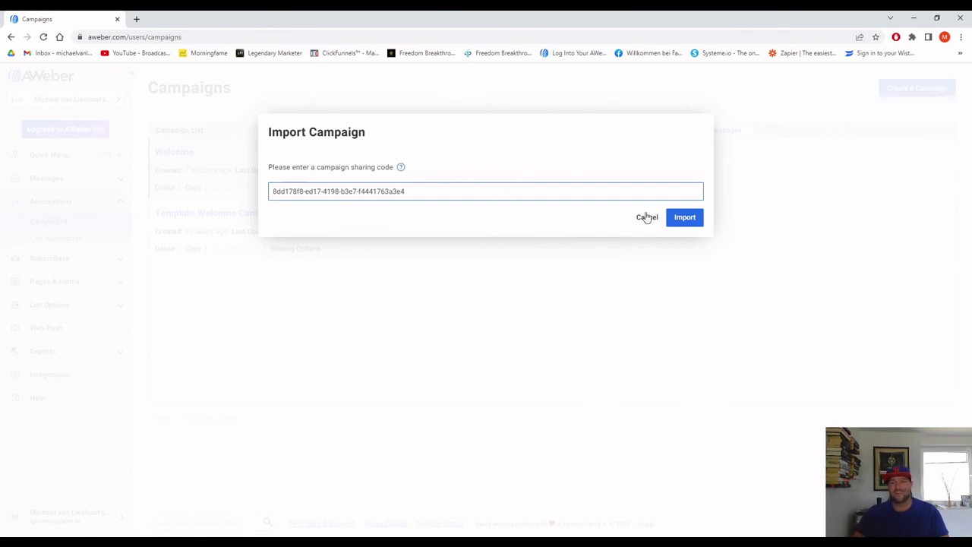
{"action": "left_click", "coordinate": [687, 218]}
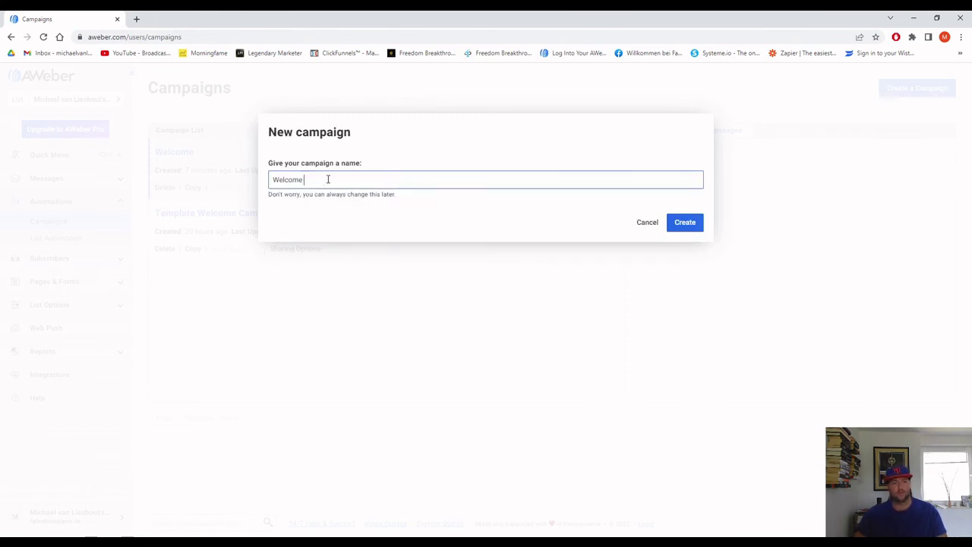
Name the imported campaign 'Welcome as test', create it, and dismiss the processing notice.
{"action": "type", "text": "a"}
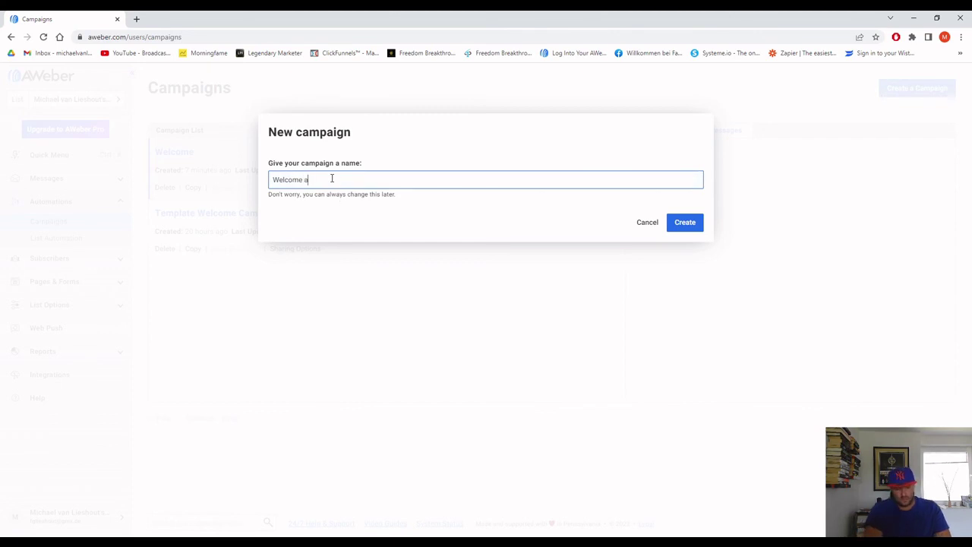
{"action": "type", "text": "ss test"}
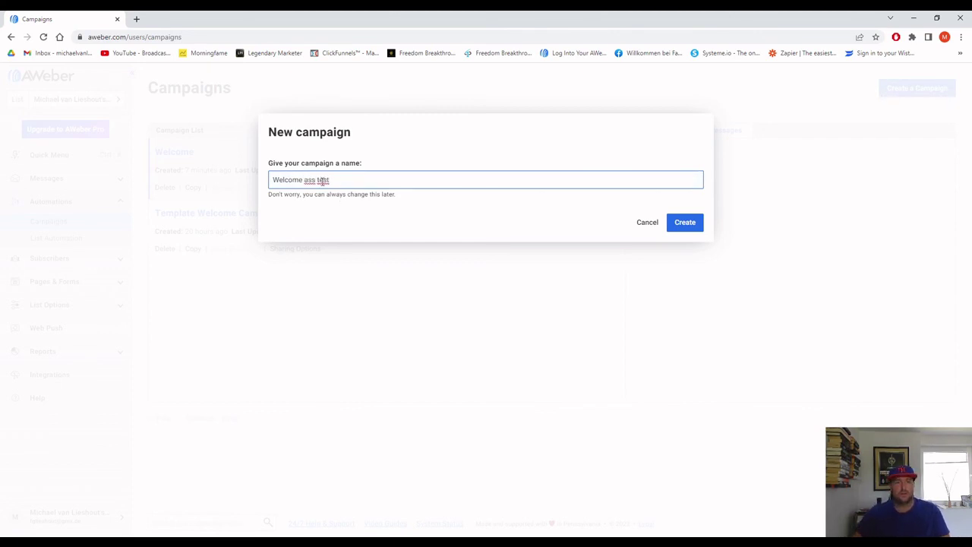
{"action": "key", "text": "Left"}
{"action": "key", "text": "Left"}
{"action": "key", "text": "Left"}
{"action": "key", "text": "Left"}
{"action": "key", "text": "Left"}
{"action": "key", "text": "BackSpace"}
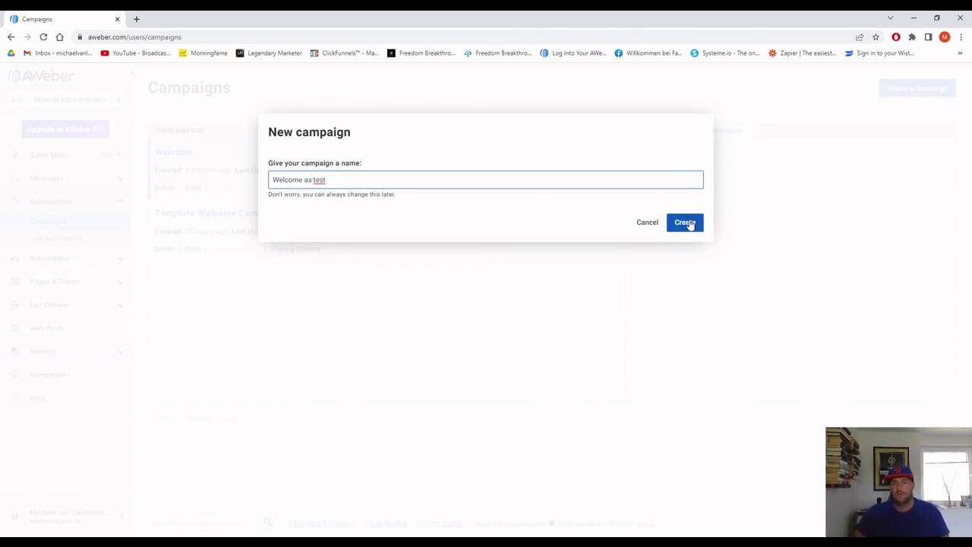
{"action": "left_click", "coordinate": [688, 224]}
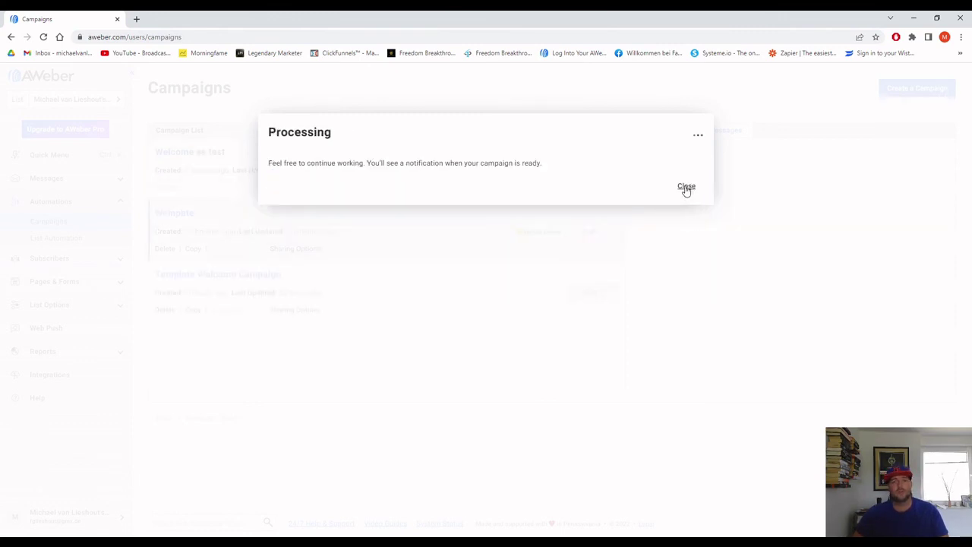
{"action": "left_click", "coordinate": [686, 187]}
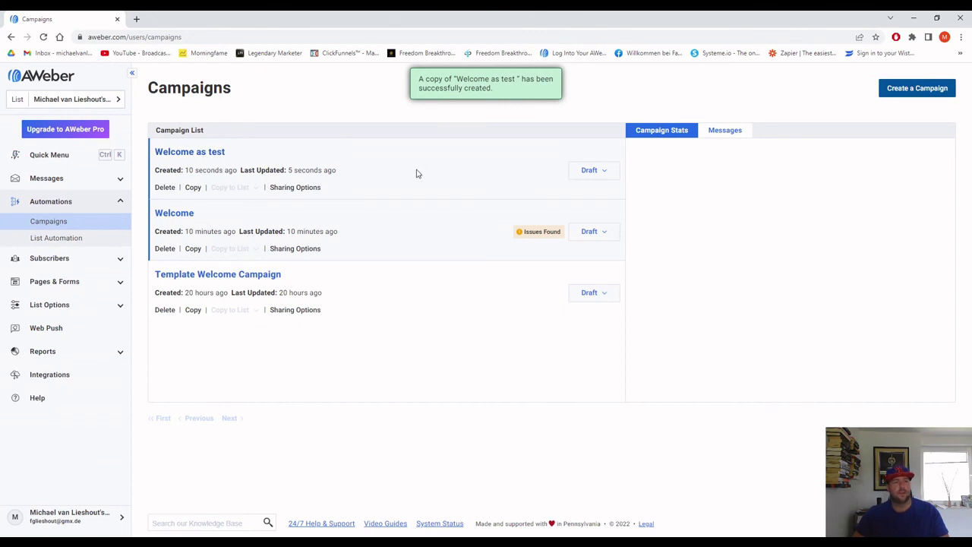
Select 'Welcome as test' and scroll through its subscribe-triggered messages and 1-day waits.
{"action": "left_click", "coordinate": [285, 159]}
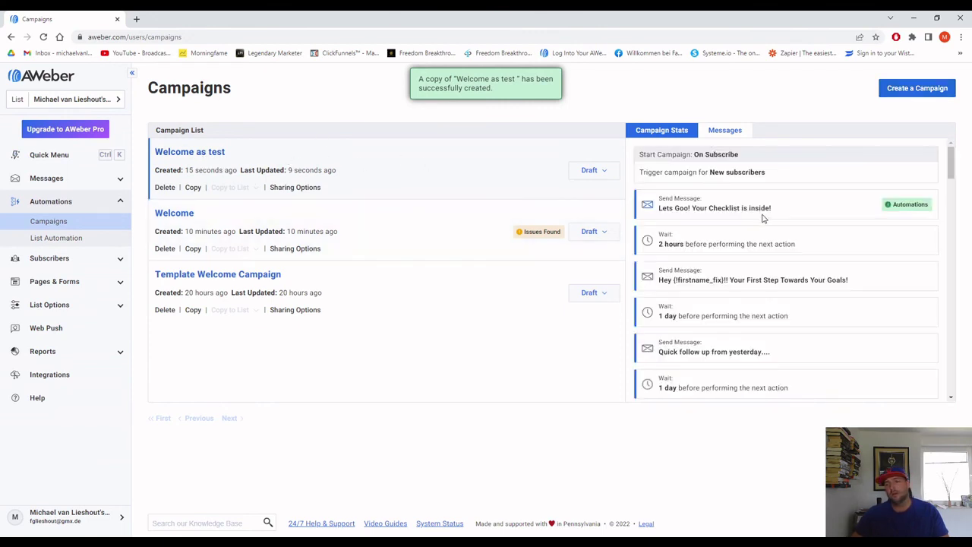
{"action": "scroll", "coordinate": [764, 217], "scroll_direction": "down", "scroll_amount": 5}
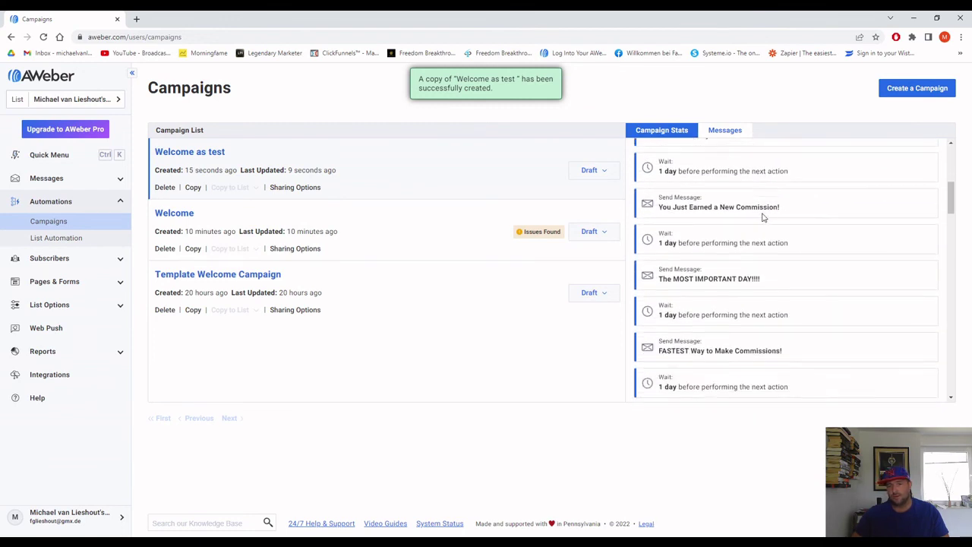
{"action": "scroll", "coordinate": [763, 218], "scroll_direction": "down", "scroll_amount": 6}
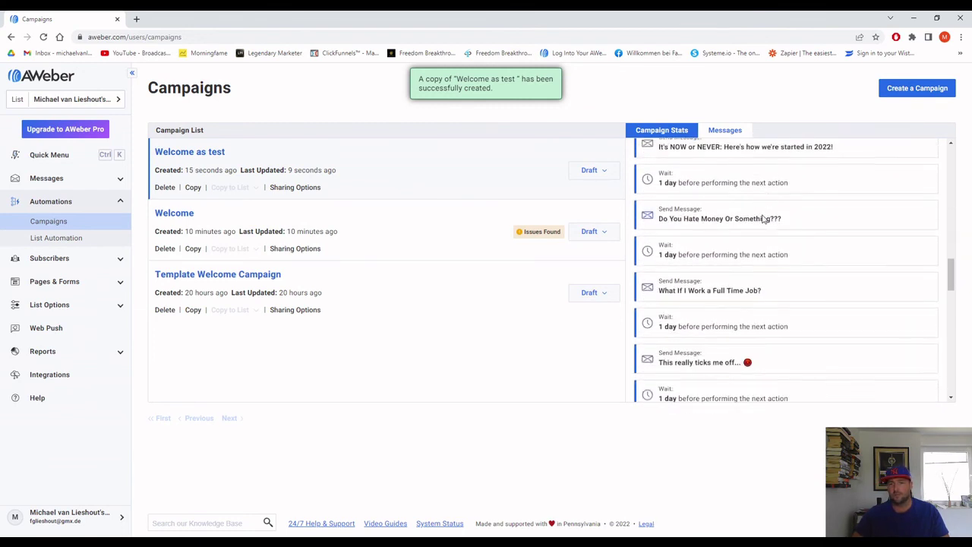
{"action": "scroll", "coordinate": [763, 218], "scroll_direction": "down", "scroll_amount": 6}
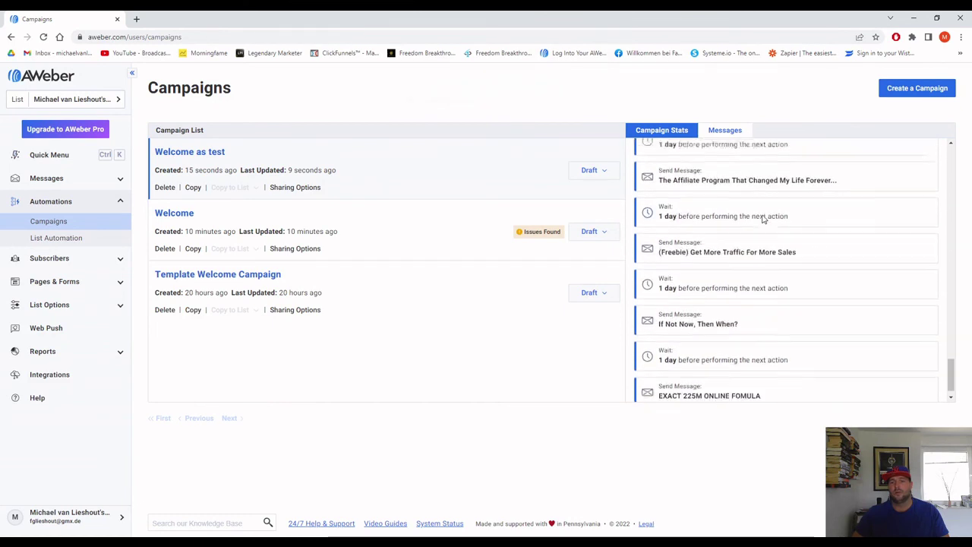
{"action": "scroll", "coordinate": [764, 231], "scroll_direction": "up", "scroll_amount": 5}
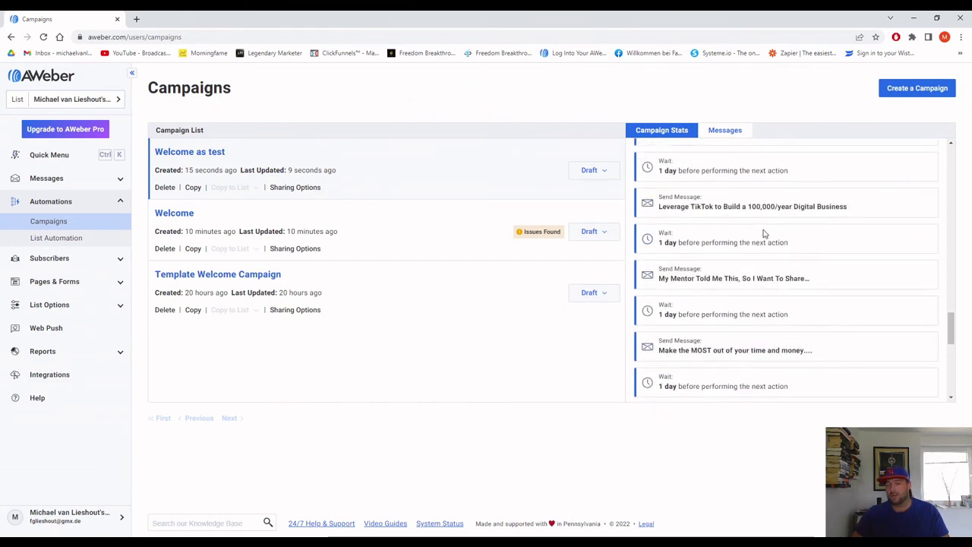
{"action": "scroll", "coordinate": [764, 233], "scroll_direction": "up", "scroll_amount": 5}
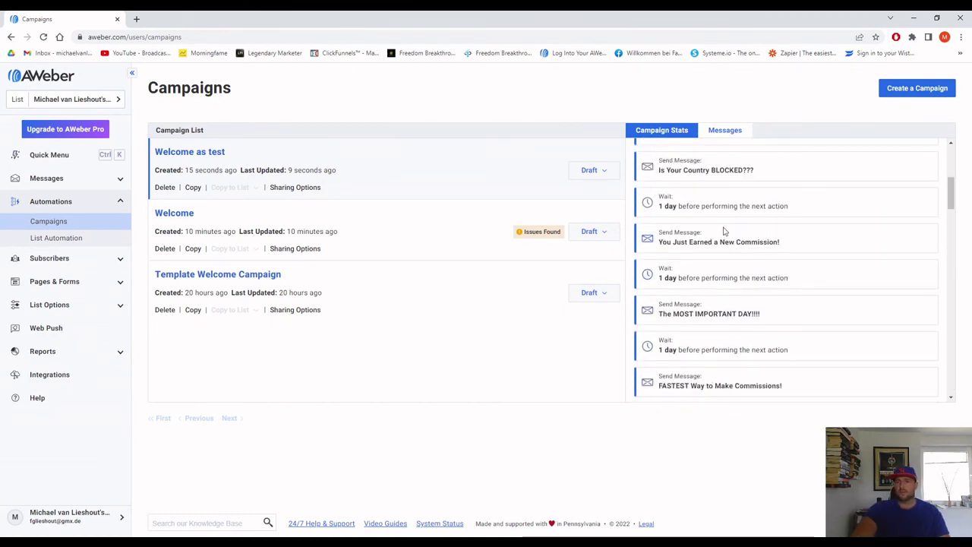
{"action": "scroll", "coordinate": [718, 228], "scroll_direction": "up", "scroll_amount": 5}
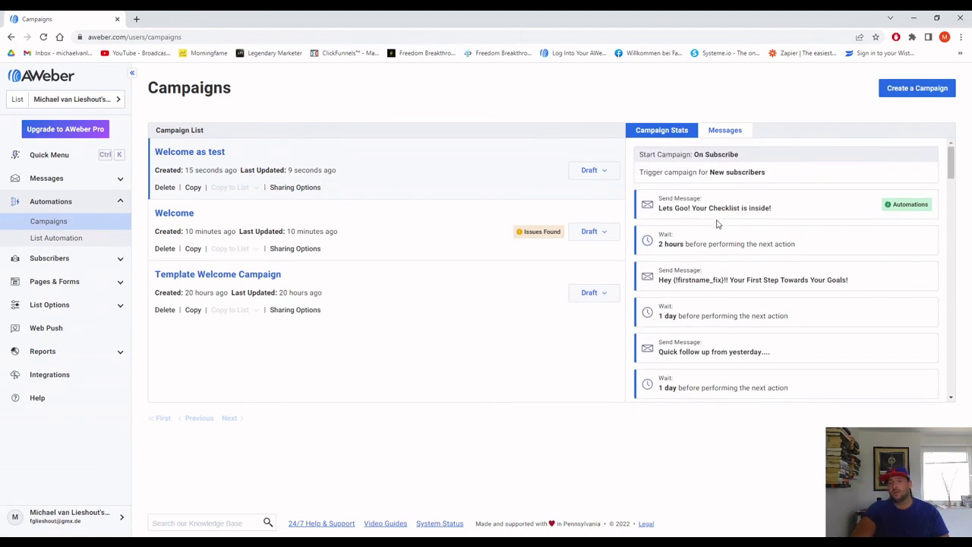